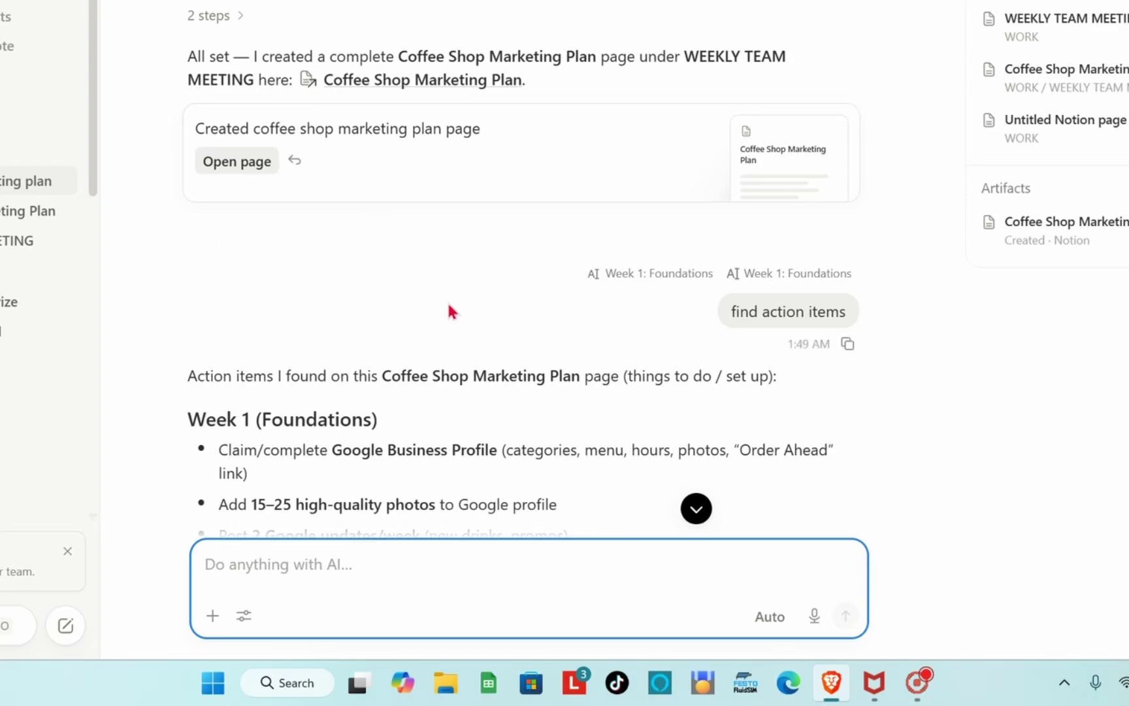
Review the action items listed in the coffee shop marketing plan AI chat.
{"action": "scroll", "coordinate": [448, 302], "scroll_direction": "down", "scroll_amount": 3}
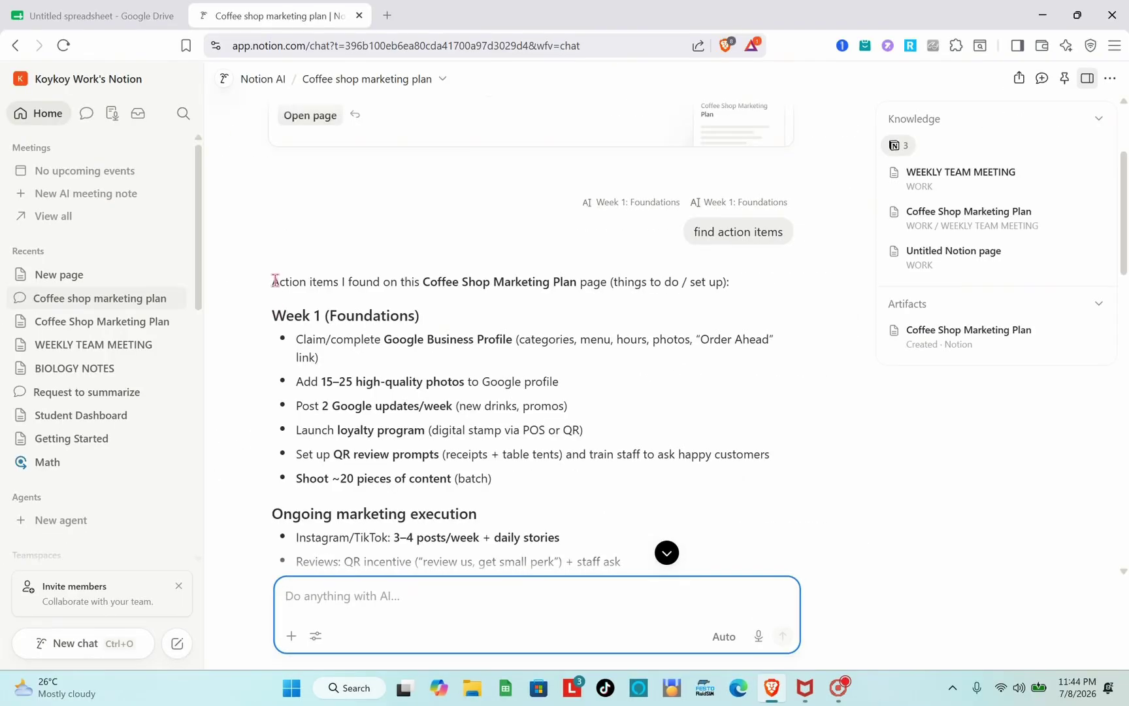
{"action": "left_click_drag", "start_coordinate": [272, 280], "coordinate": [334, 282]}
{"action": "scroll", "coordinate": [431, 307], "scroll_direction": "up", "scroll_amount": 2}
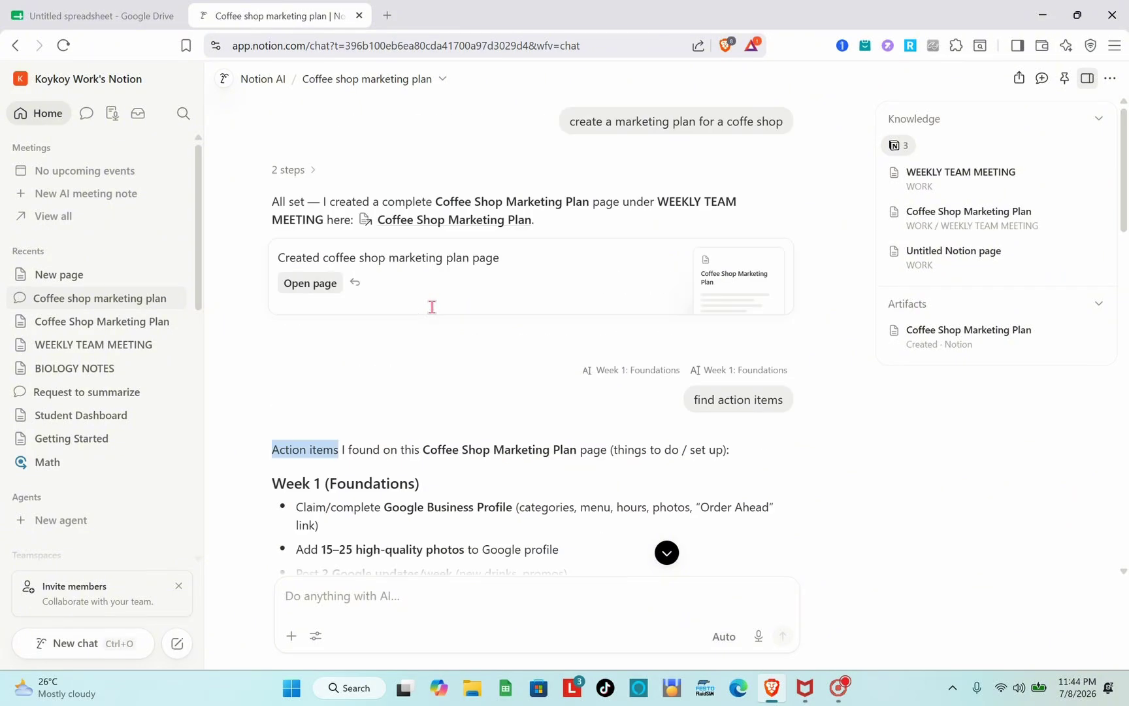
Open the Coffee Shop Marketing Plan page and view the additional actions available for the "Goals (first 90 days)" heading.
{"action": "left_click", "coordinate": [76, 321]}
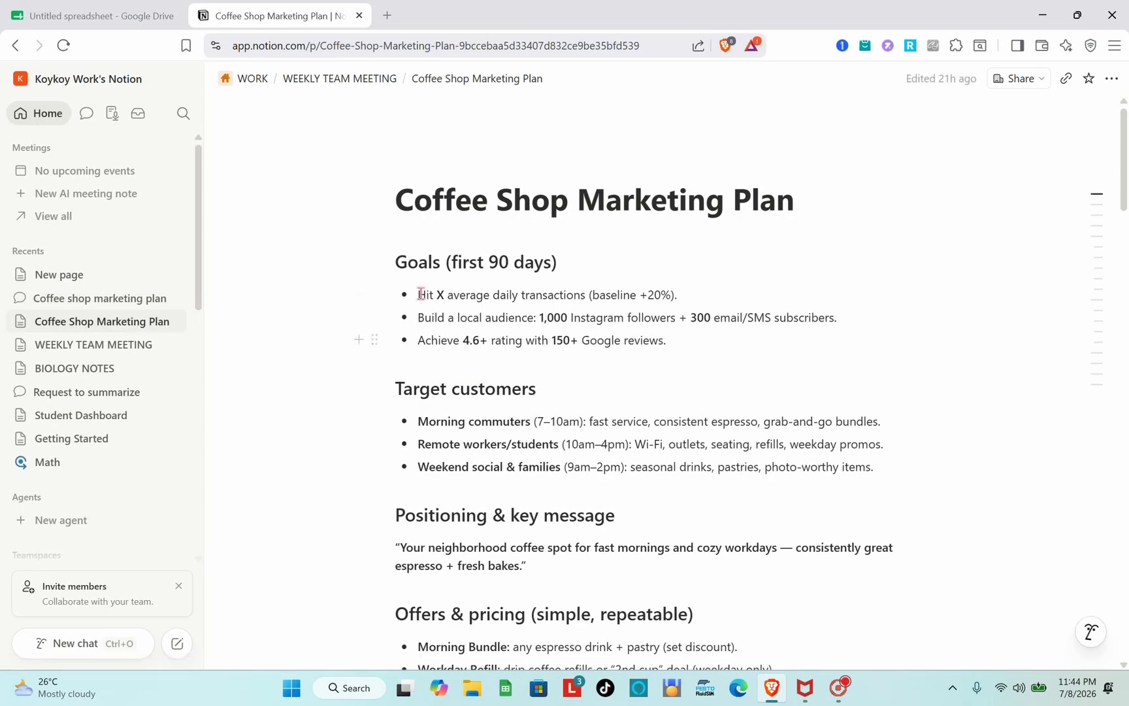
{"action": "left_click", "coordinate": [397, 263]}
{"action": "left_click_drag", "start_coordinate": [399, 263], "coordinate": [564, 267]}
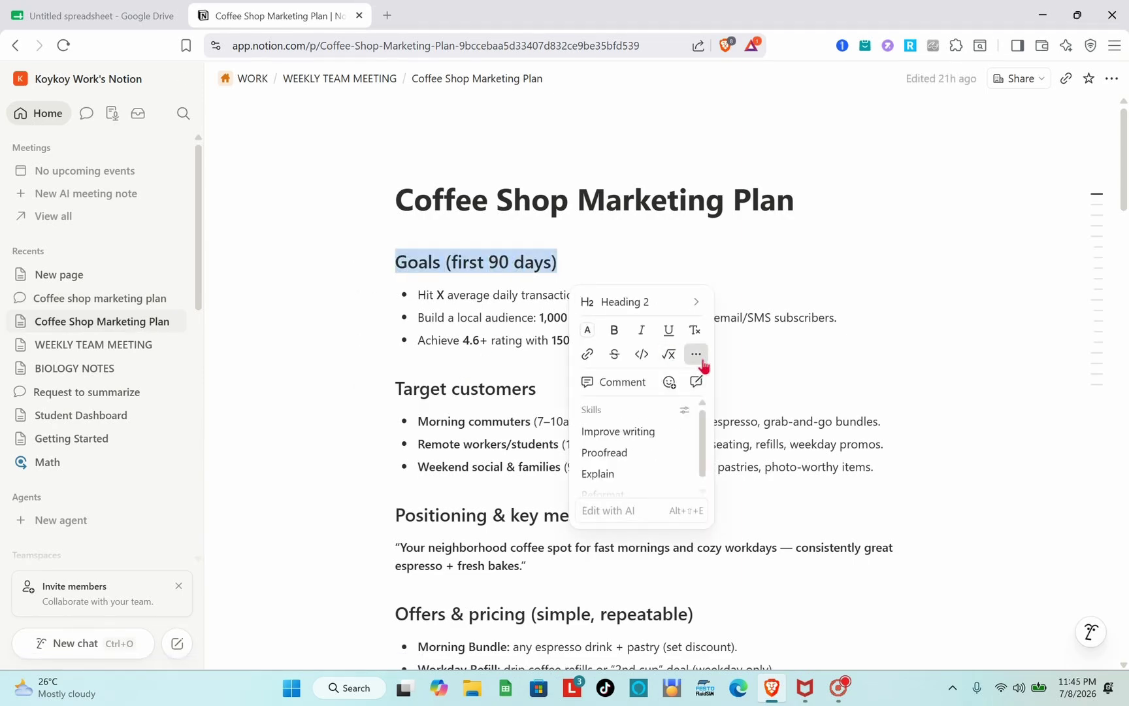
{"action": "left_click", "coordinate": [696, 354]}
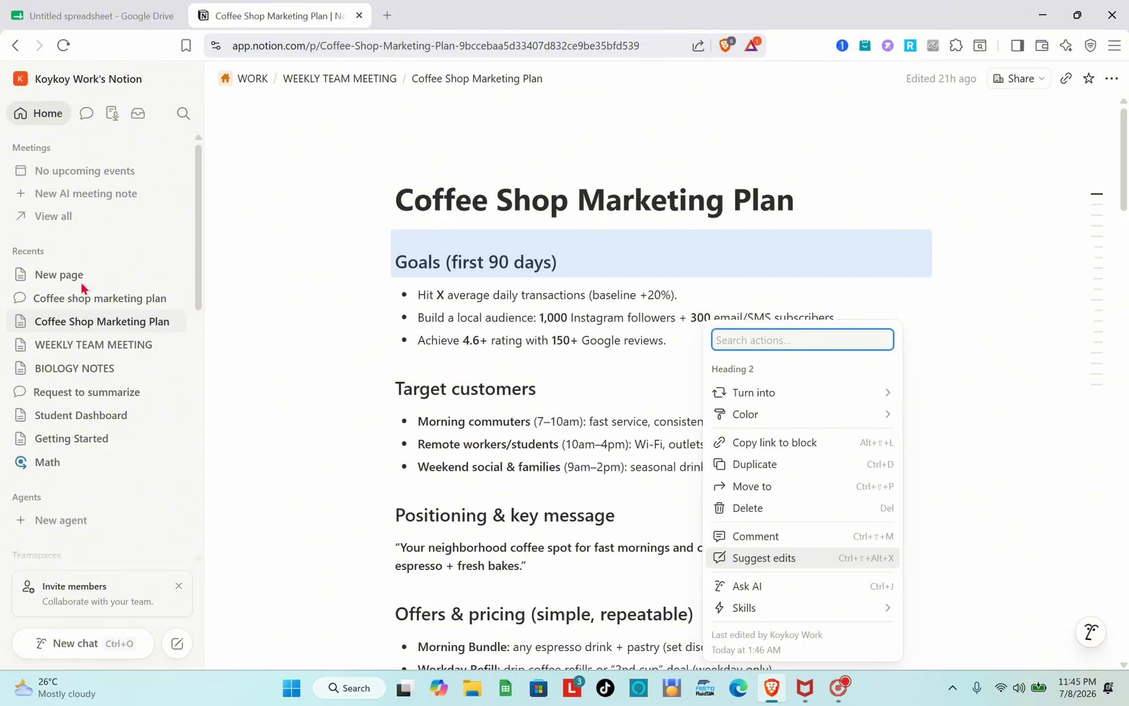
{"action": "key", "text": "Escape"}
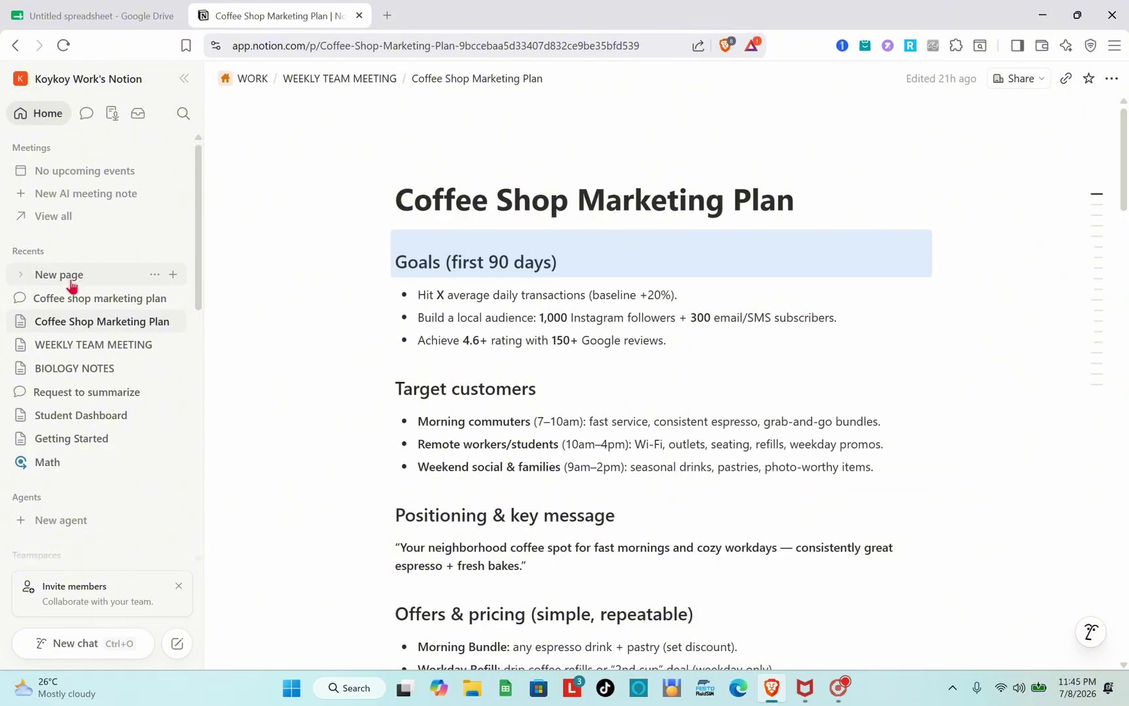
Add a subpage inside New page and title it "Marketing Campaign".
{"action": "left_click", "coordinate": [172, 277]}
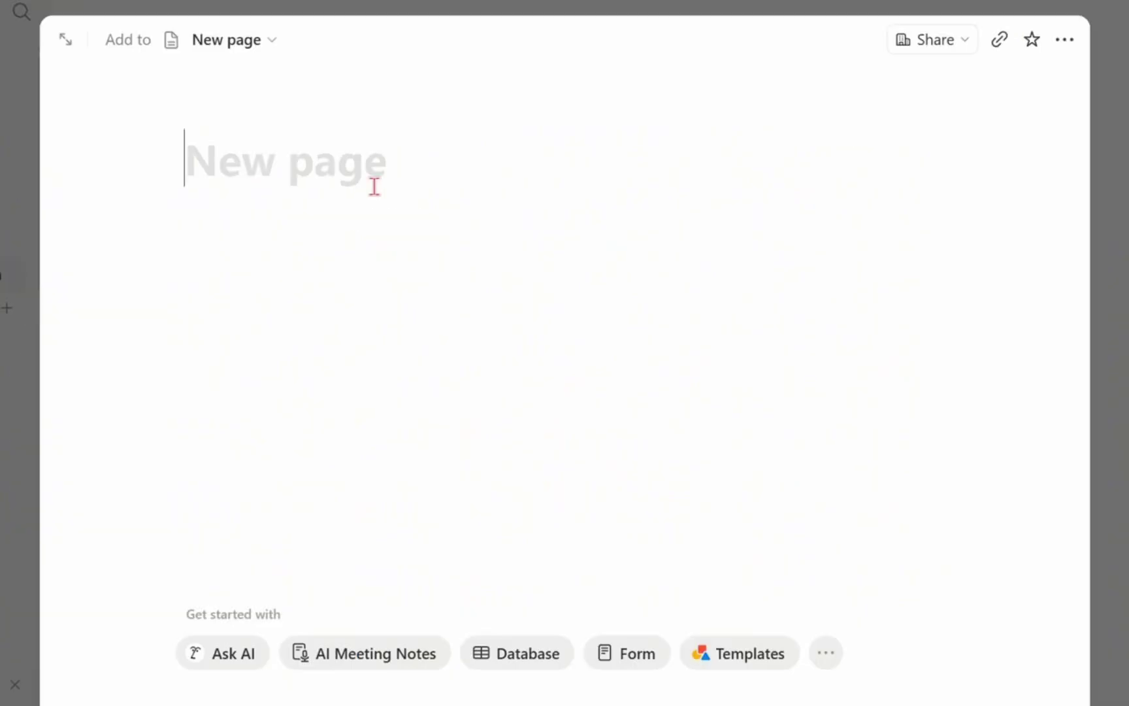
{"action": "type", "text": "Marketi"}
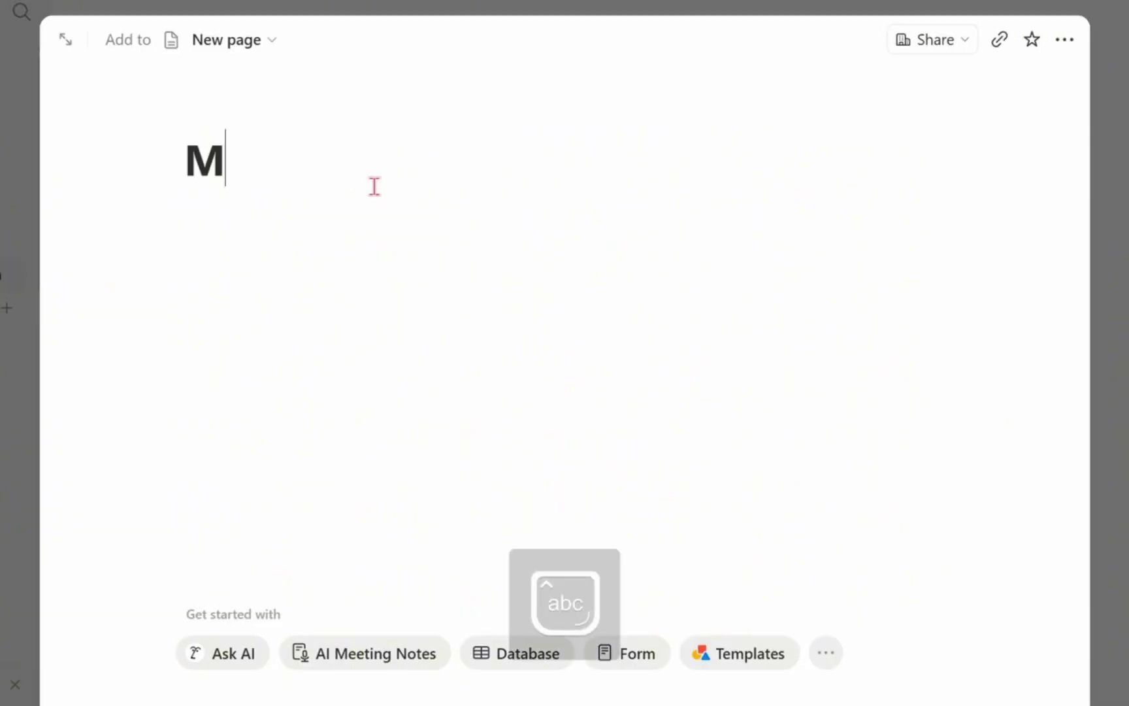
{"action": "type", "text": "ng "}
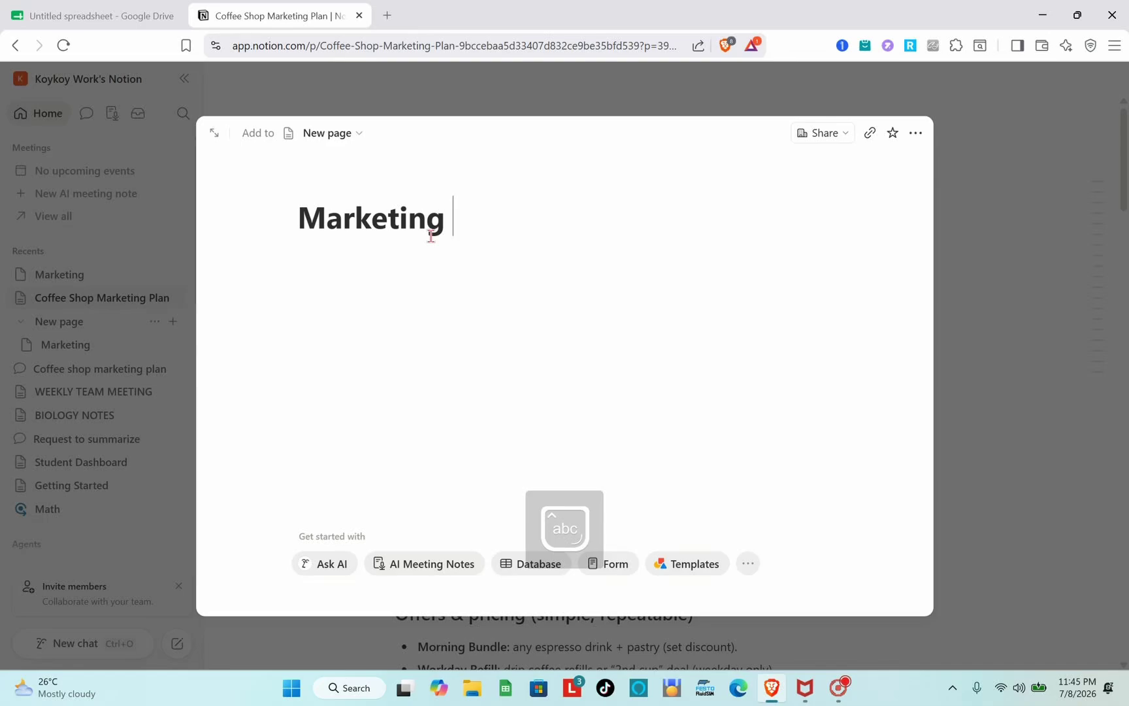
{"action": "type", "text": "Campi"}
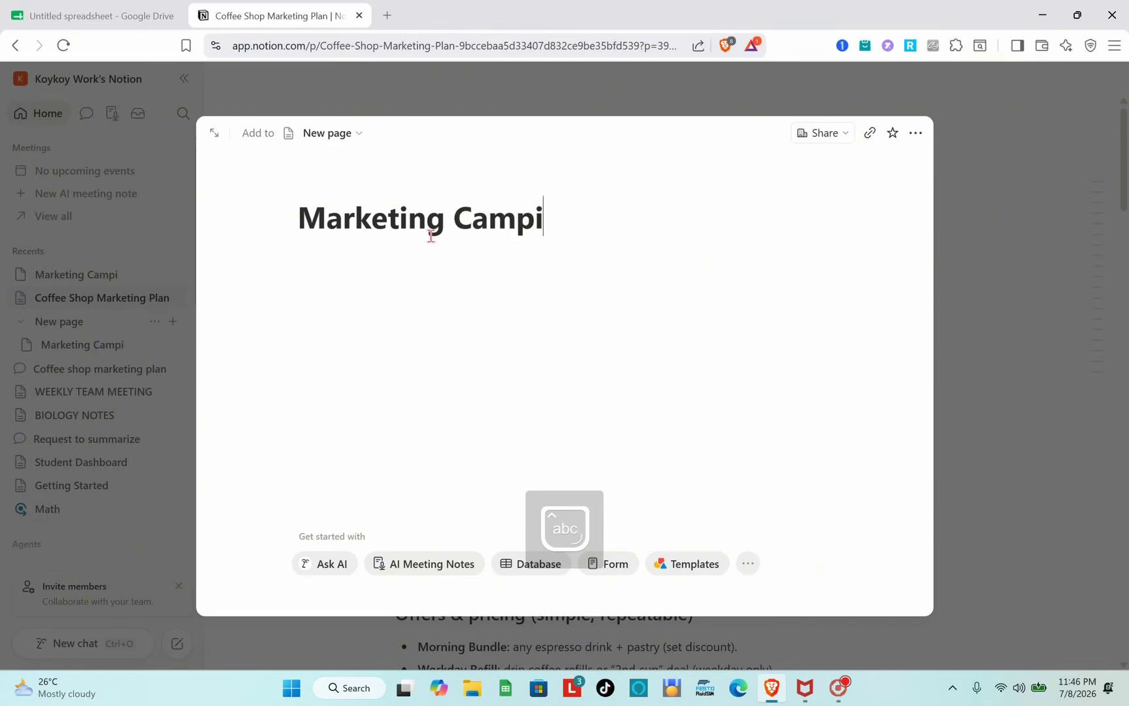
{"action": "key", "text": "BackSpace"}
{"action": "type", "text": "aiign"}
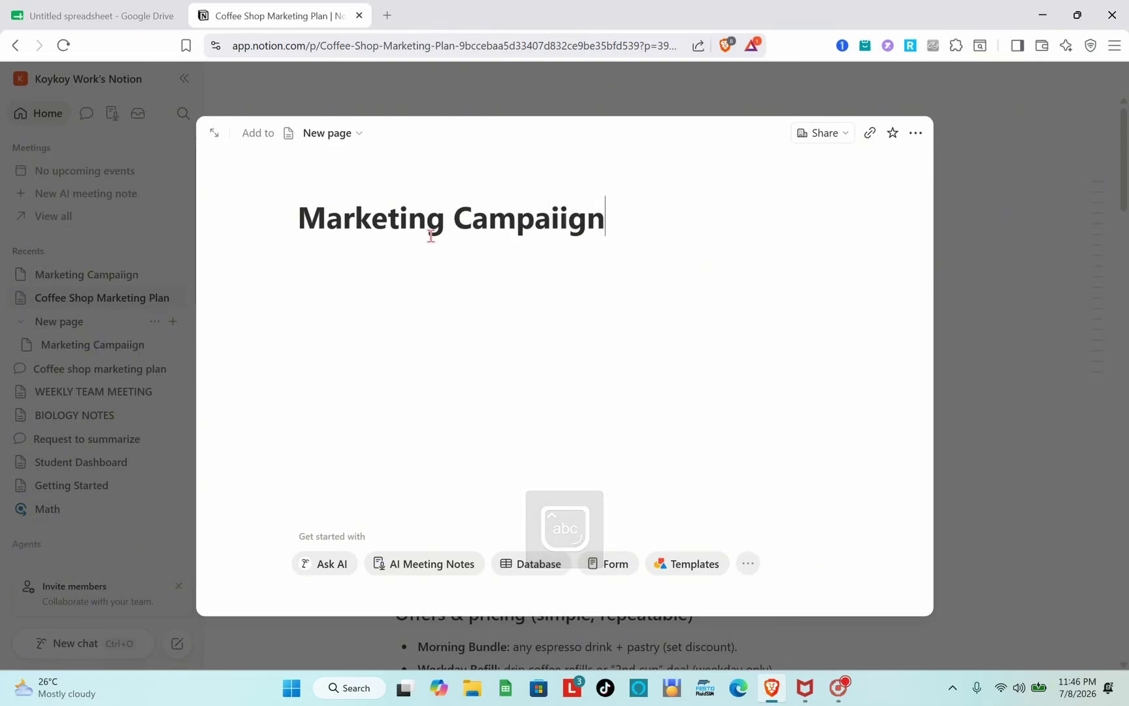
{"action": "key", "text": "BackSpace"}
{"action": "key", "text": "BackSpace"}
{"action": "key", "text": "BackSpace"}
{"action": "type", "text": "gn"}
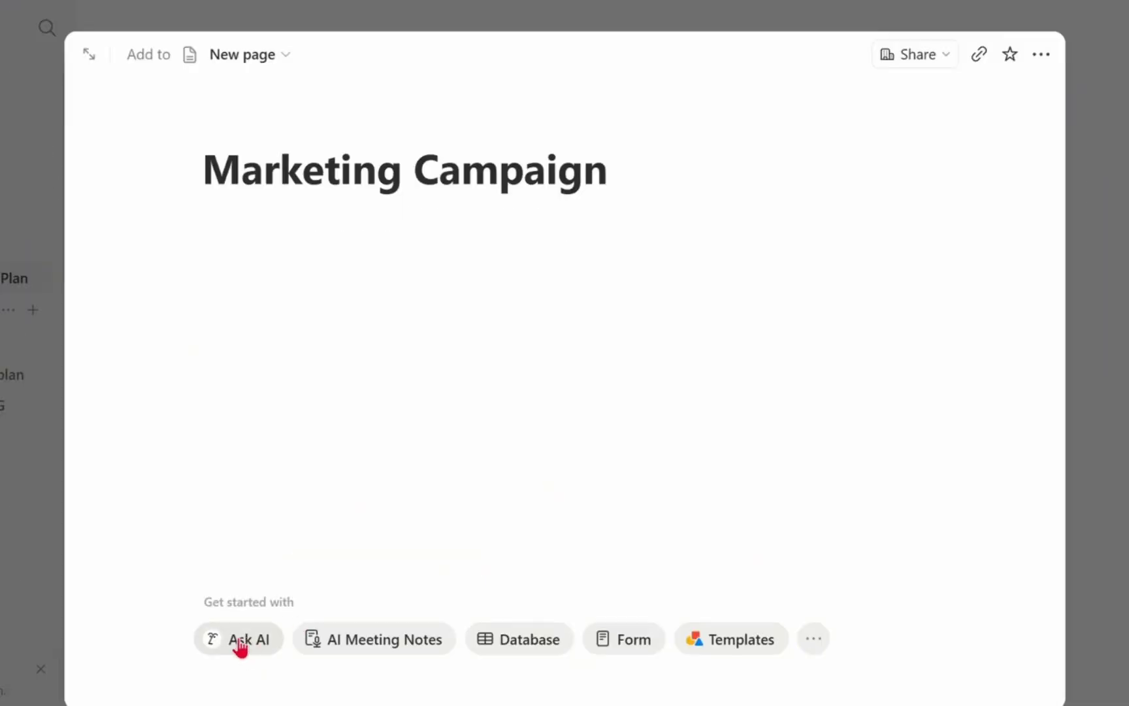
Ask AI on the Marketing Campaign page to create a project management dashboard for a software development team.
{"action": "left_click", "coordinate": [240, 641]}
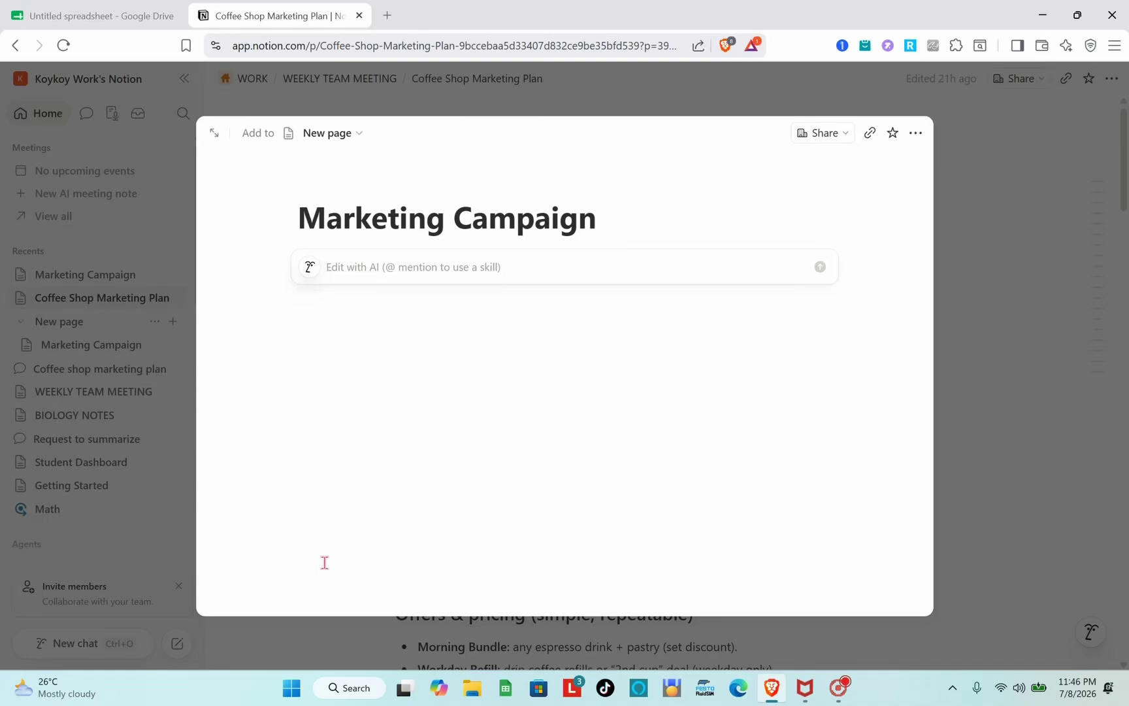
{"action": "type", "text": "c"}
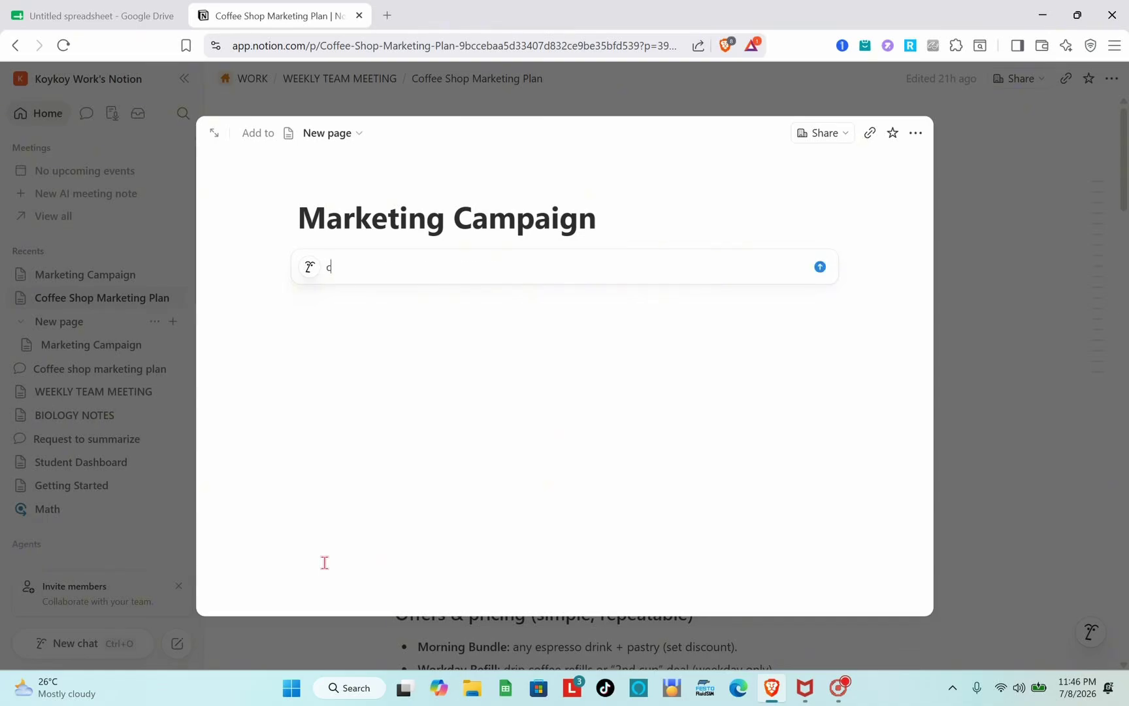
{"action": "type", "text": "reate a pro"}
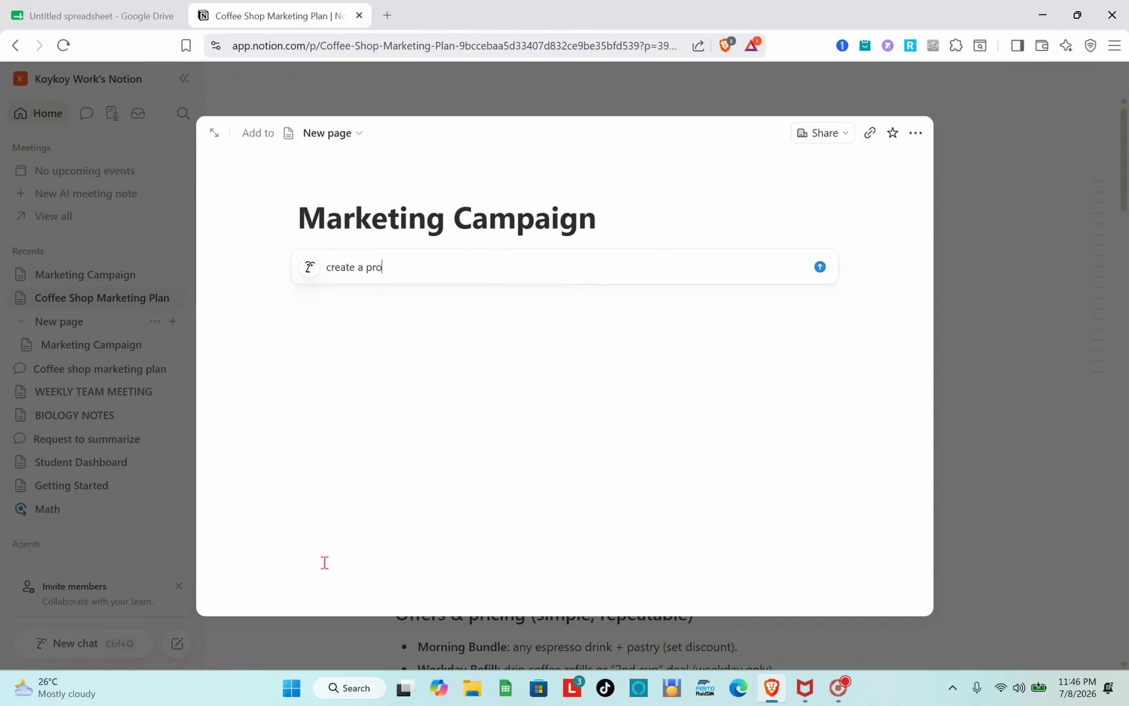
{"action": "type", "text": "ject management dashboard"}
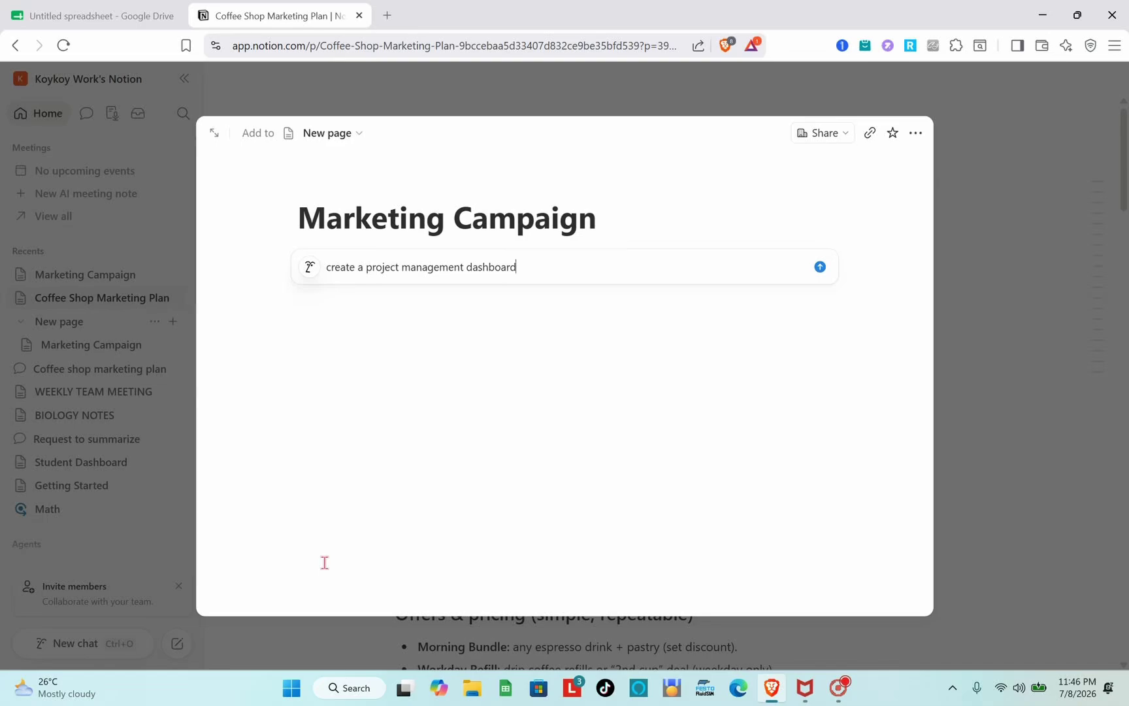
{"action": "type", "text": " foe a soft"}
{"action": "type", "text": "ware devel"}
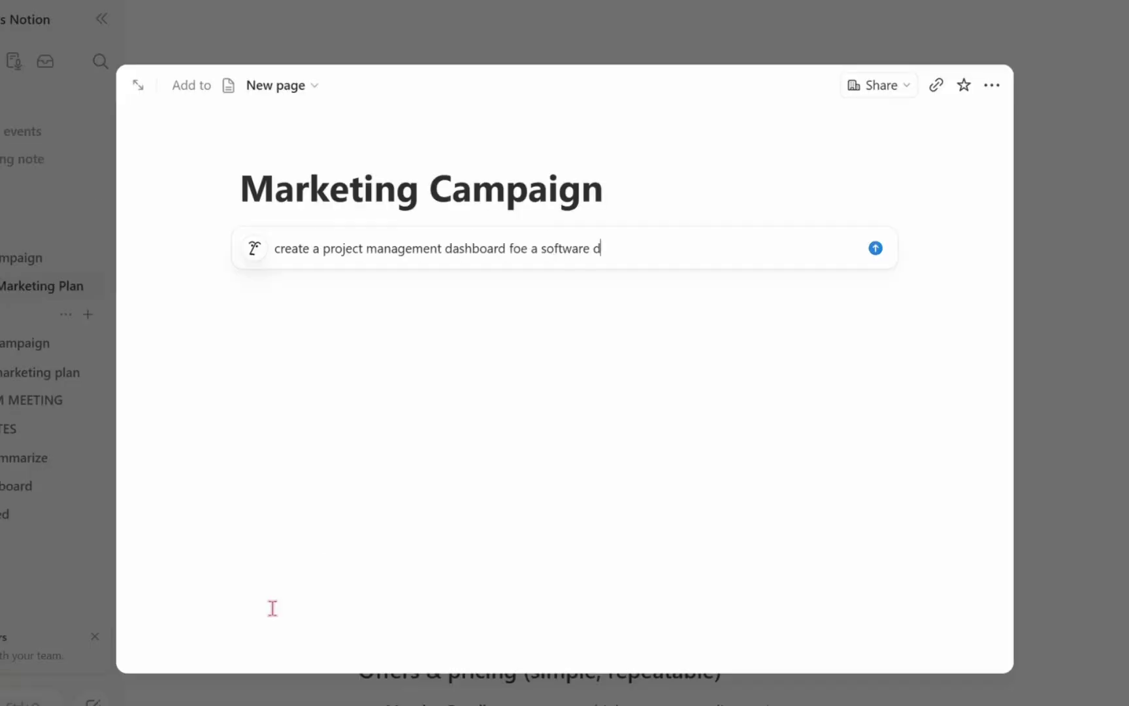
{"action": "type", "text": "opment"}
{"action": "type", "text": " team"}
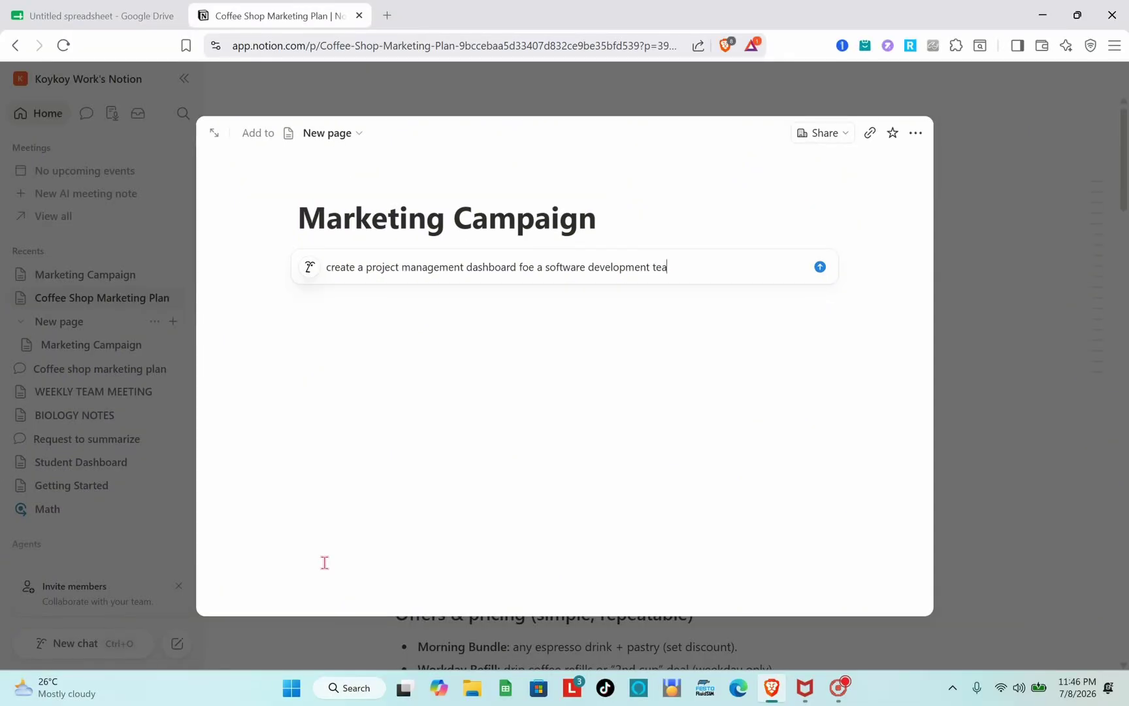
{"action": "left_click", "coordinate": [820, 268]}
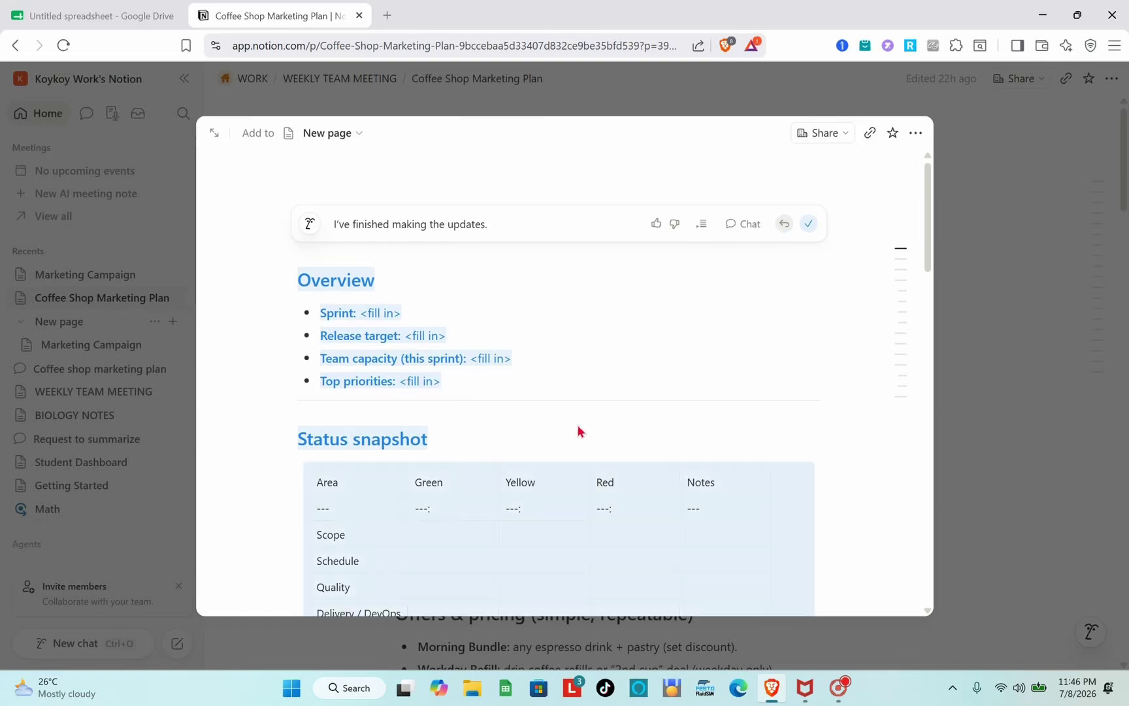
Examine the generated dashboard's sections, from the overview and status snapshot through the workboard, deliverables, risks, bugs and open questions.
{"action": "scroll", "coordinate": [577, 428], "scroll_direction": "down", "scroll_amount": 5}
{"action": "scroll", "coordinate": [577, 424], "scroll_direction": "down", "scroll_amount": 4}
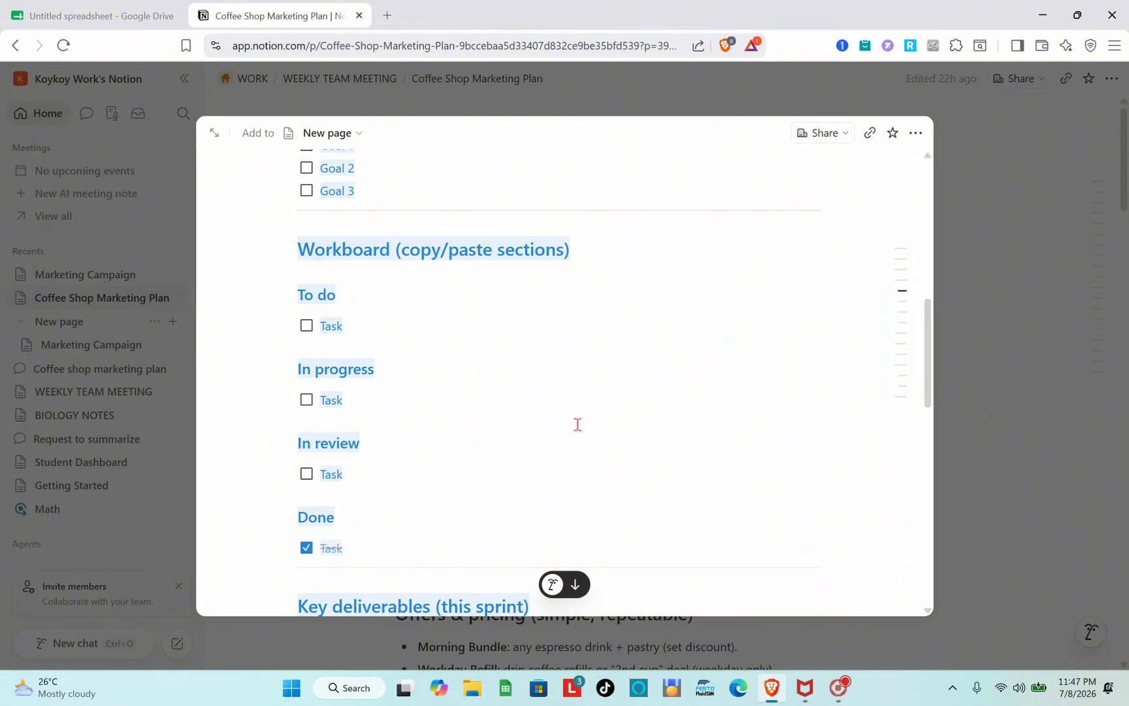
{"action": "scroll", "coordinate": [564, 328], "scroll_direction": "down", "scroll_amount": 2}
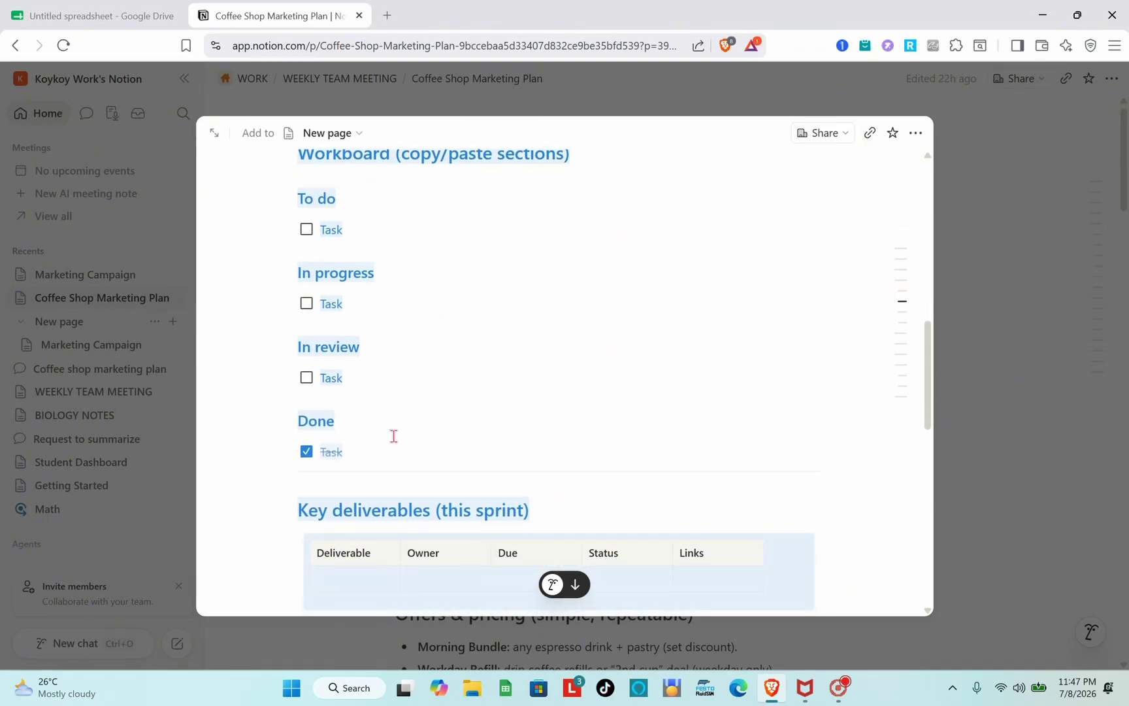
{"action": "scroll", "coordinate": [409, 389], "scroll_direction": "down", "scroll_amount": 6}
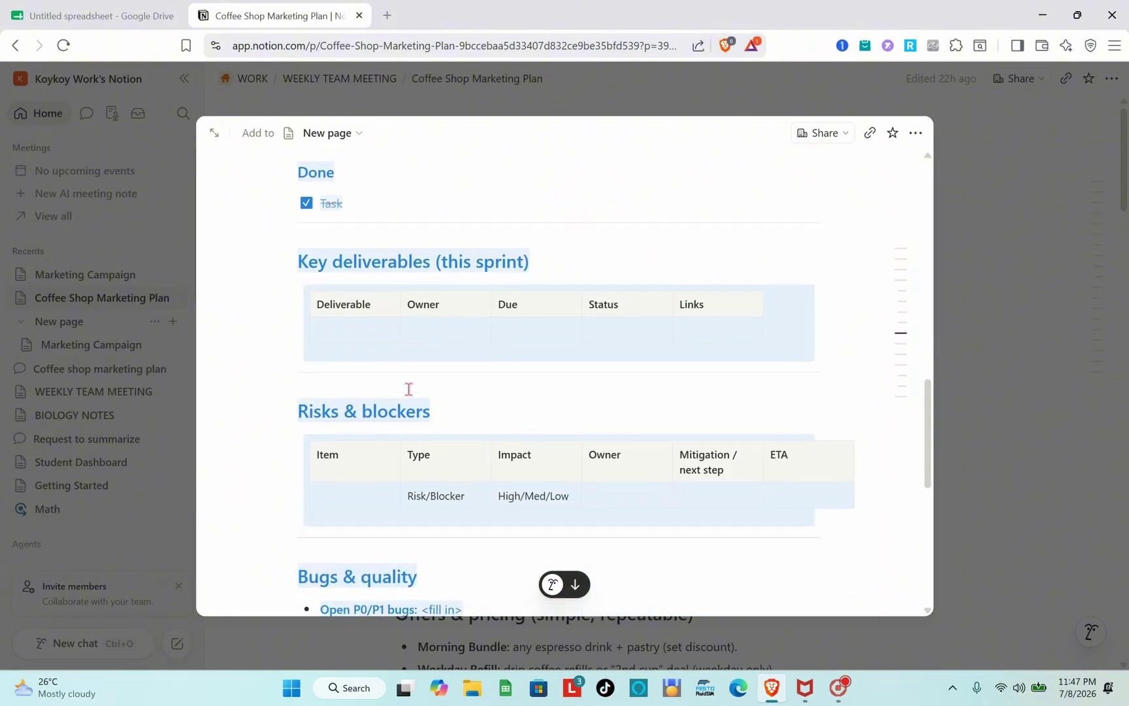
{"action": "scroll", "coordinate": [408, 389], "scroll_direction": "down", "scroll_amount": 5}
{"action": "scroll", "coordinate": [408, 389], "scroll_direction": "up", "scroll_amount": 10}
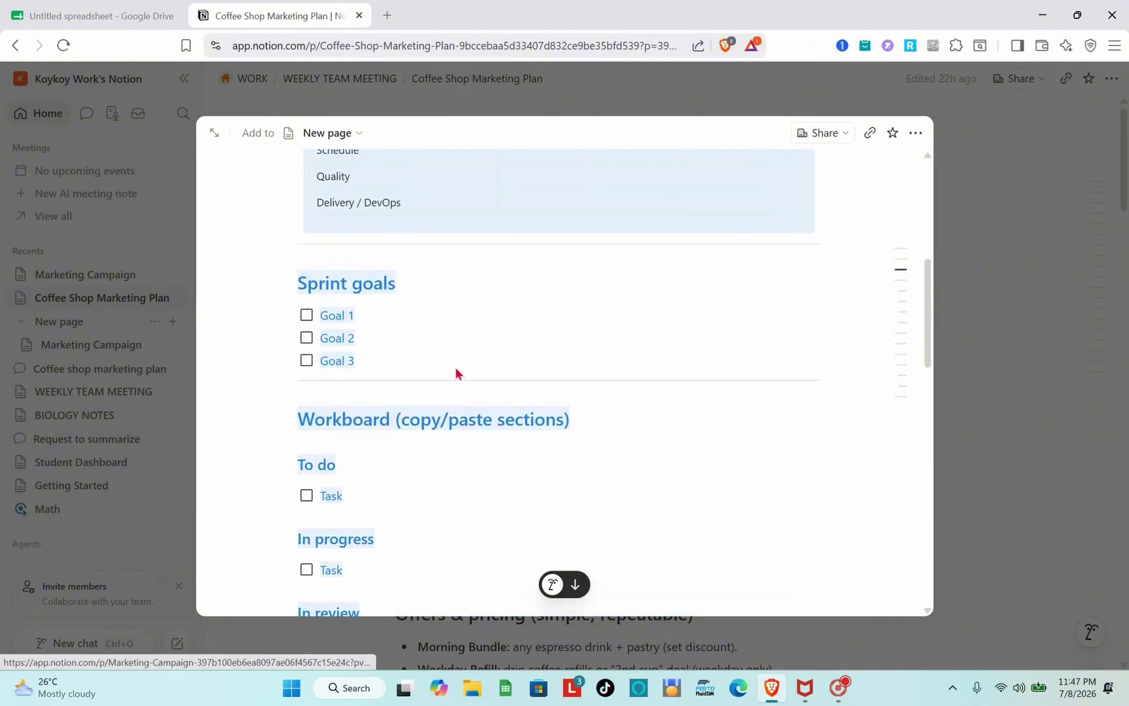
{"action": "scroll", "coordinate": [456, 373], "scroll_direction": "up", "scroll_amount": 6}
{"action": "scroll", "coordinate": [456, 369], "scroll_direction": "down", "scroll_amount": 5}
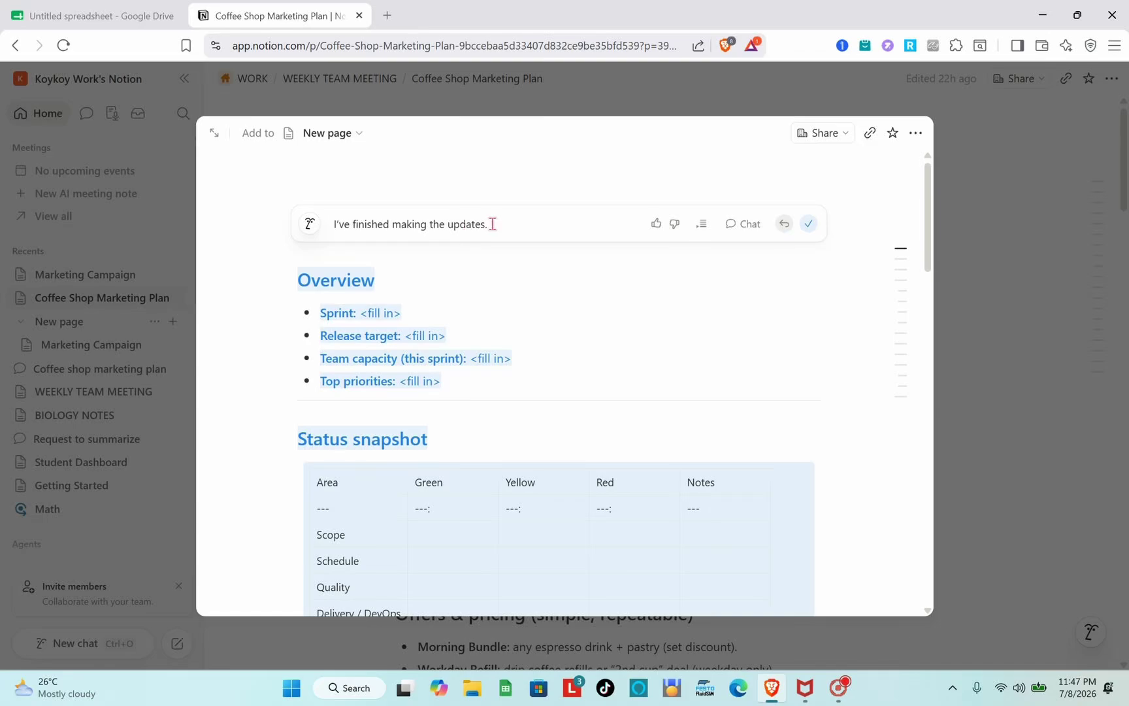
{"action": "scroll", "coordinate": [562, 323], "scroll_direction": "down", "scroll_amount": 10}
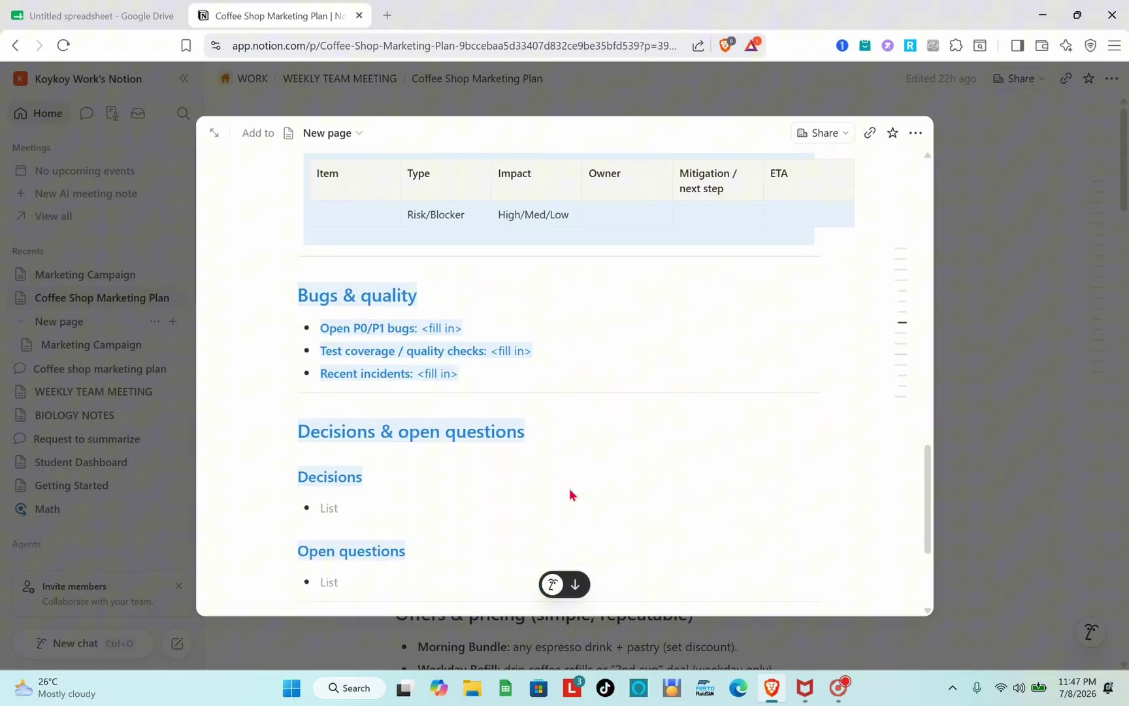
{"action": "left_click", "coordinate": [563, 588]}
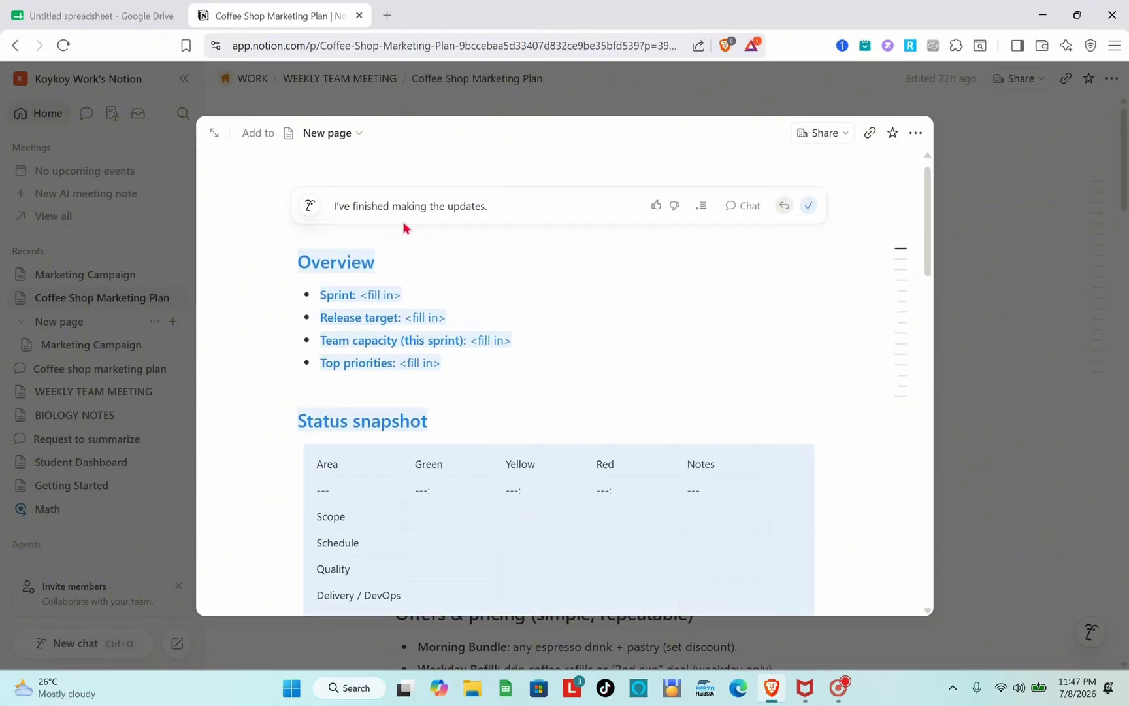
Accept the AI-generated dashboard content on the Marketing Campaign page and look through it.
{"action": "left_click", "coordinate": [808, 205]}
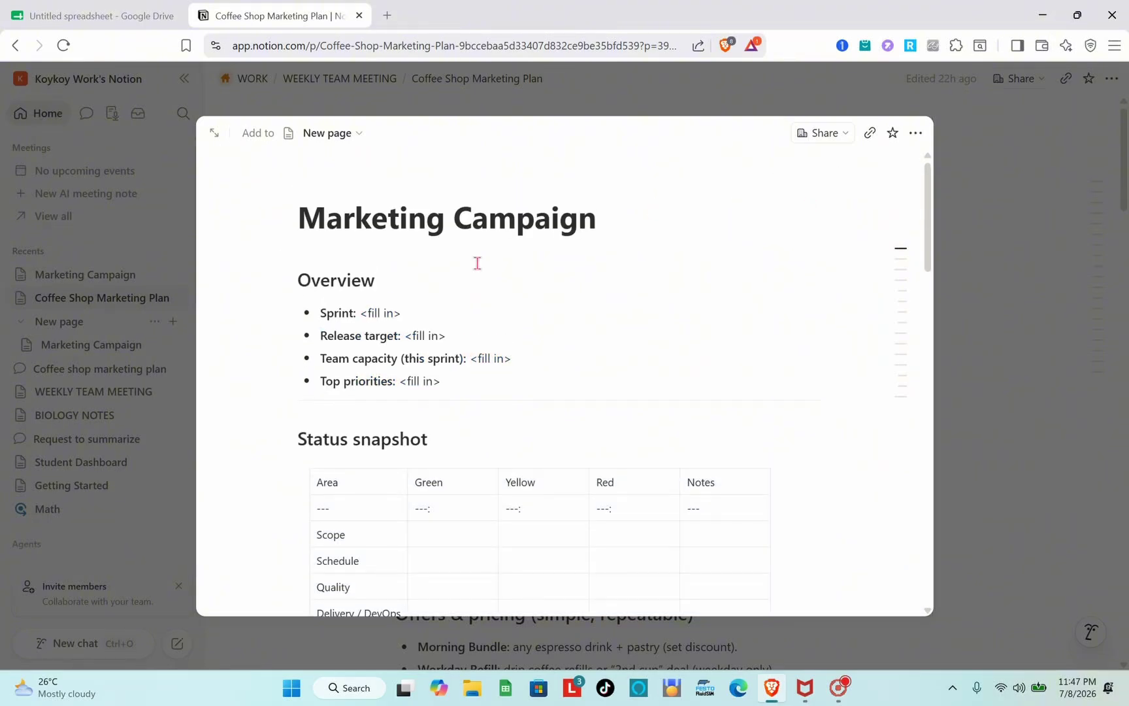
{"action": "scroll", "coordinate": [477, 263], "scroll_direction": "down", "scroll_amount": 10}
{"action": "scroll", "coordinate": [477, 263], "scroll_direction": "down", "scroll_amount": 5}
{"action": "scroll", "coordinate": [477, 262], "scroll_direction": "up", "scroll_amount": 15}
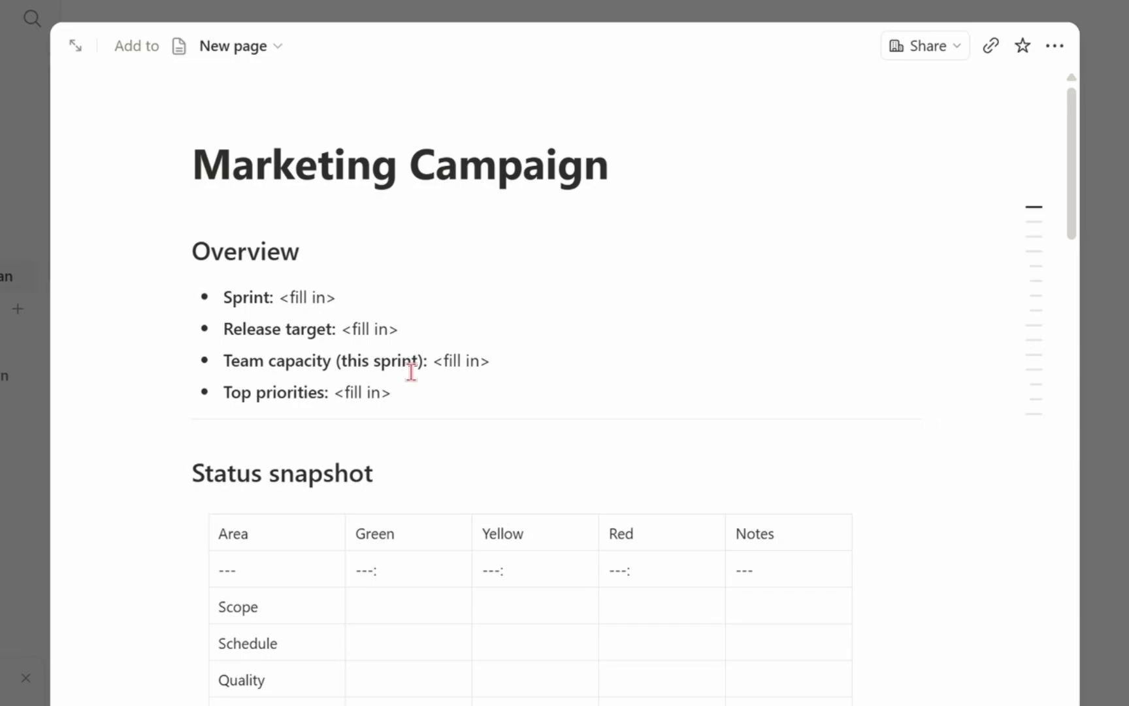
Ask AI to create a task list for launching an online course below the Team notes section.
{"action": "scroll", "coordinate": [454, 366], "scroll_direction": "down", "scroll_amount": 15}
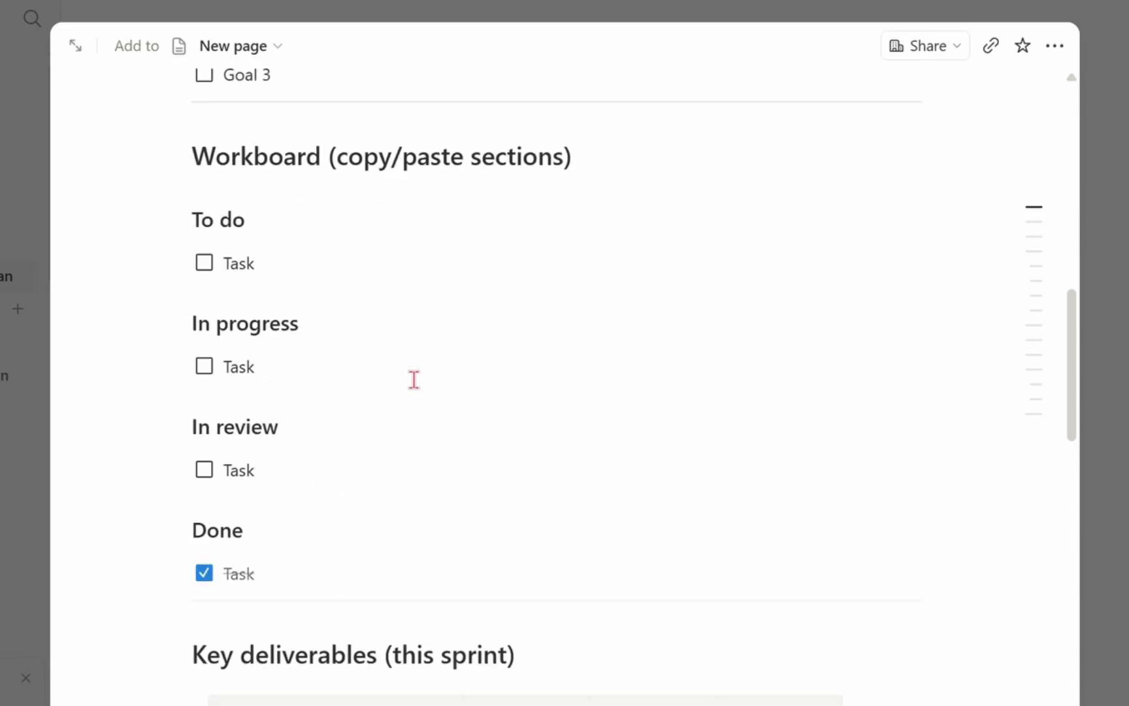
{"action": "left_click", "coordinate": [383, 632]}
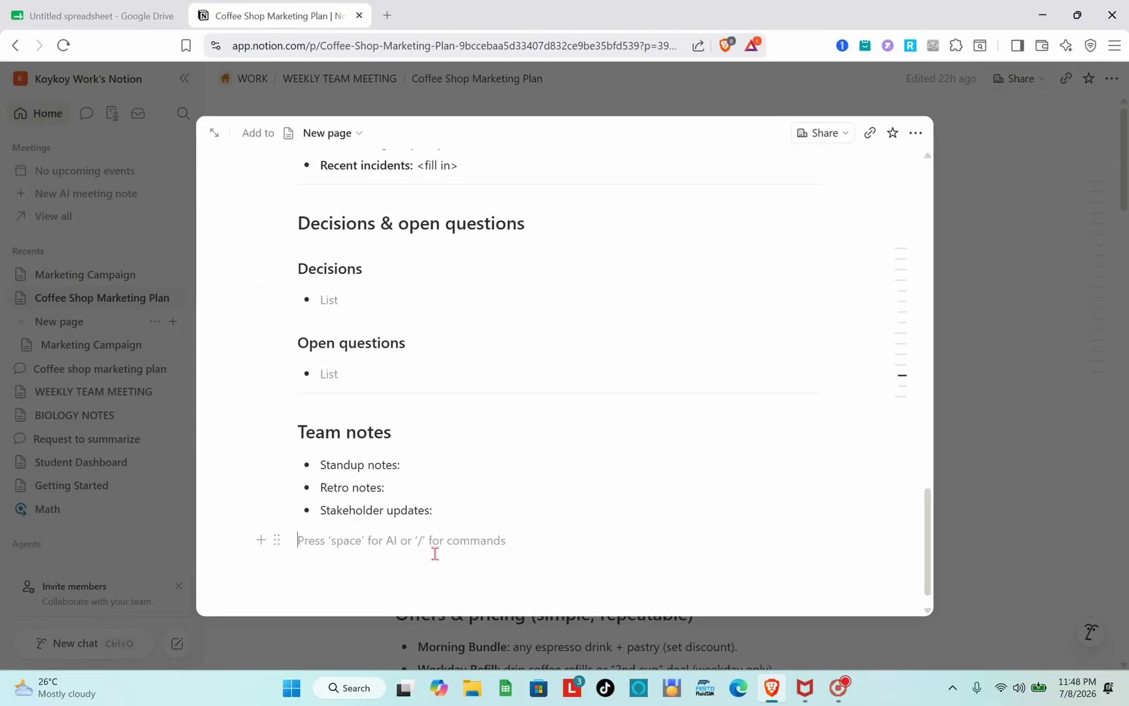
{"action": "key", "text": "space"}
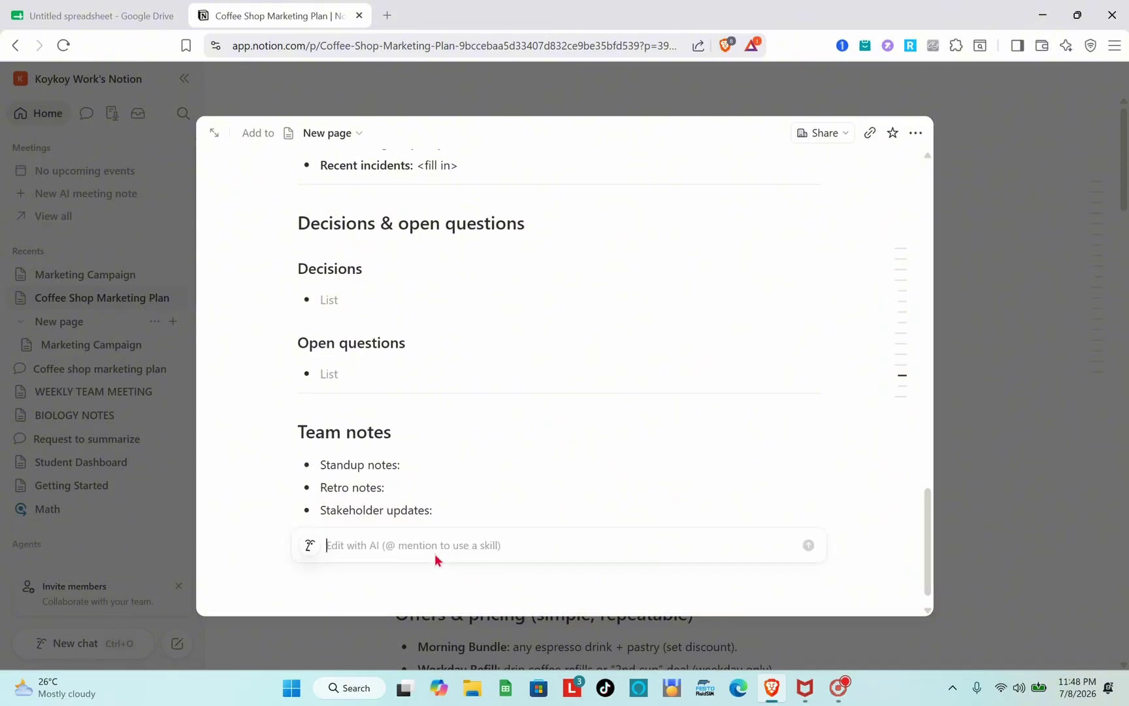
{"action": "type", "text": "create a ta"}
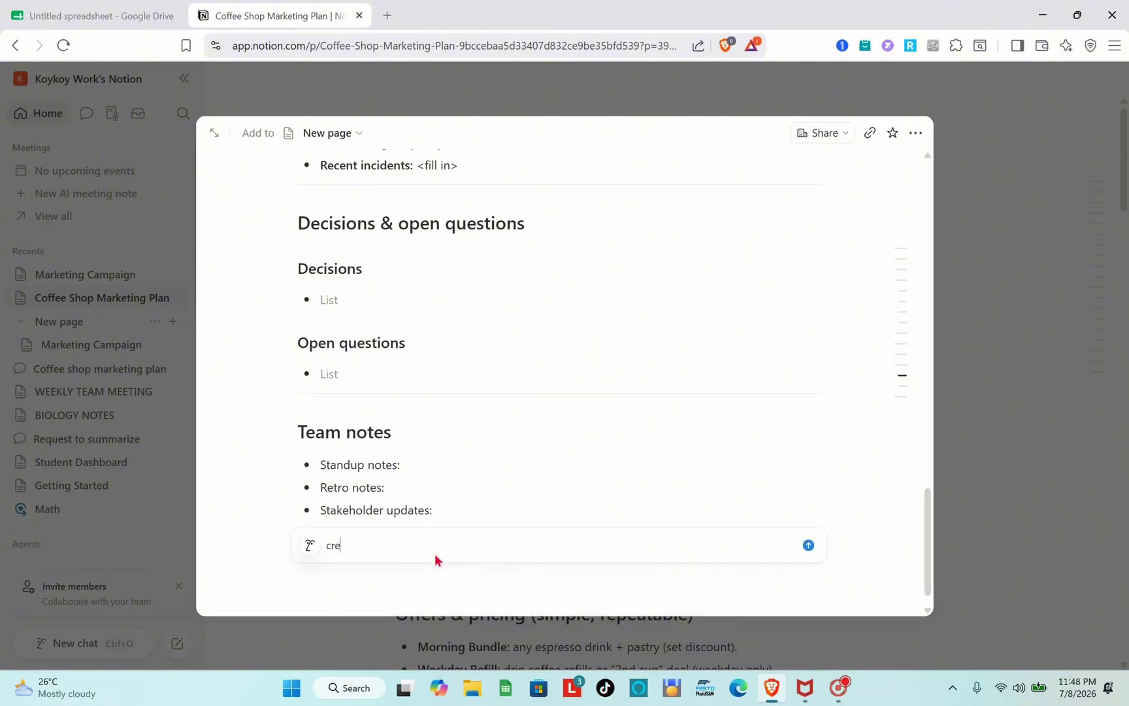
{"action": "type", "text": "sk list for launching"}
{"action": "type", "text": "an online"}
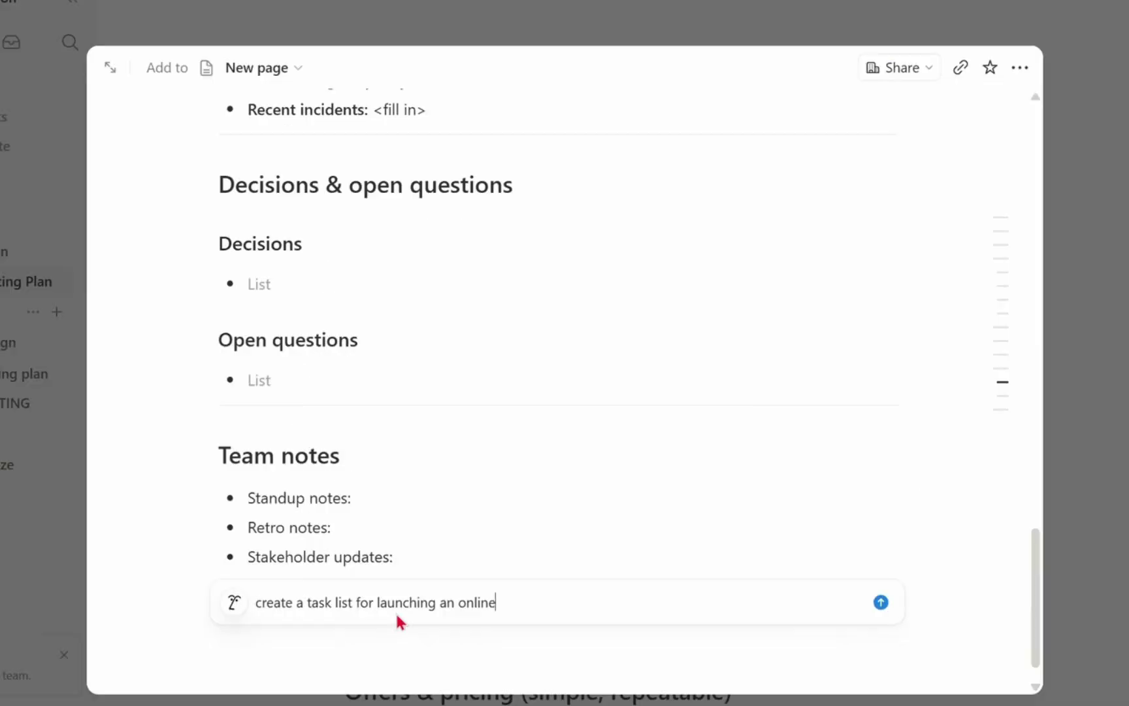
{"action": "type", "text": " course"}
{"action": "left_click", "coordinate": [881, 602]}
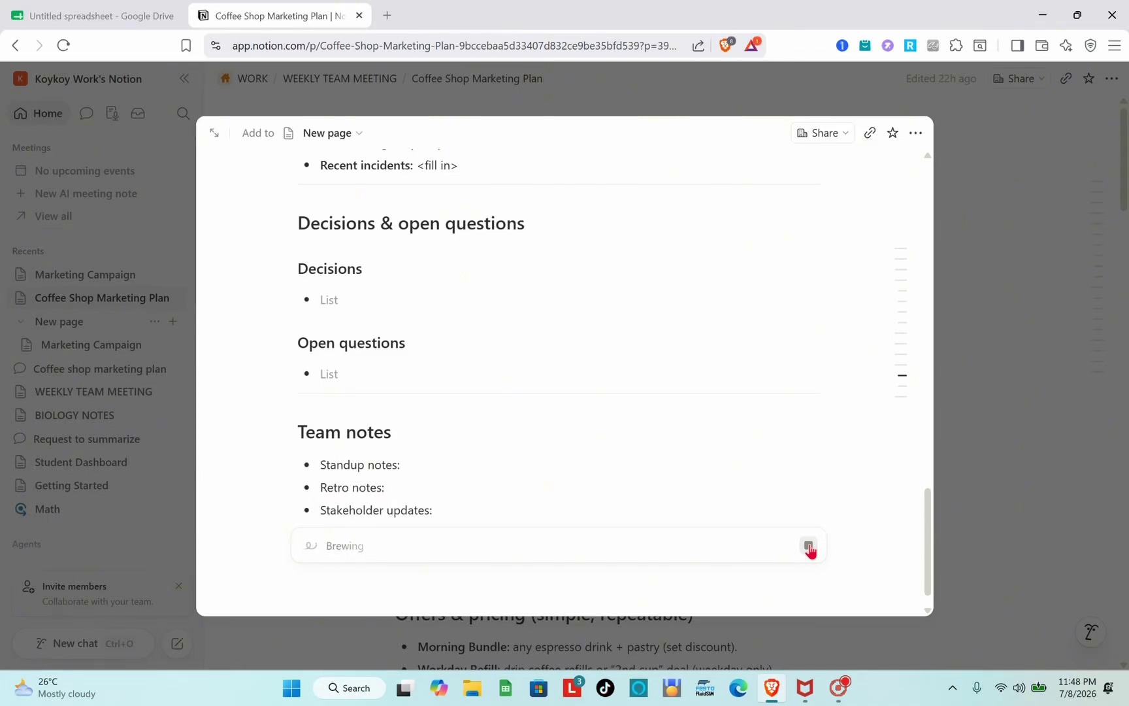
{"action": "scroll", "coordinate": [603, 418], "scroll_direction": "down", "scroll_amount": 1}
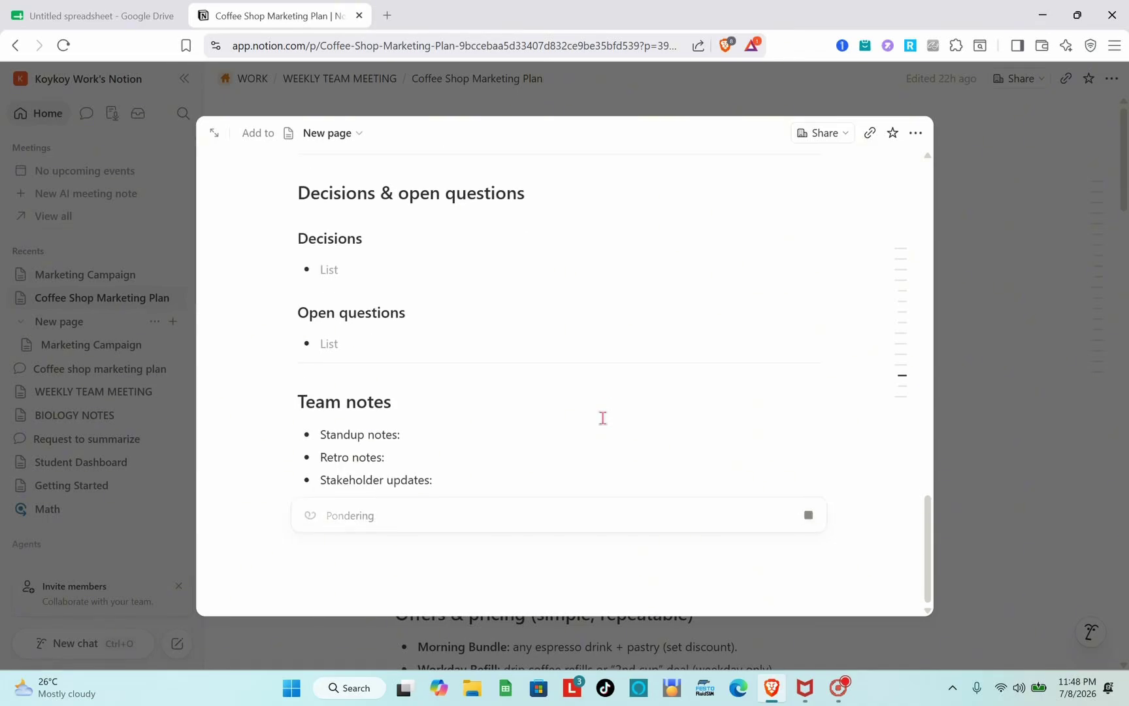
Review the AI-generated online course launch task list and accept it on the Marketing Campaign page.
{"action": "scroll", "coordinate": [603, 418], "scroll_direction": "up", "scroll_amount": 11}
{"action": "scroll", "coordinate": [603, 418], "scroll_direction": "down", "scroll_amount": 12}
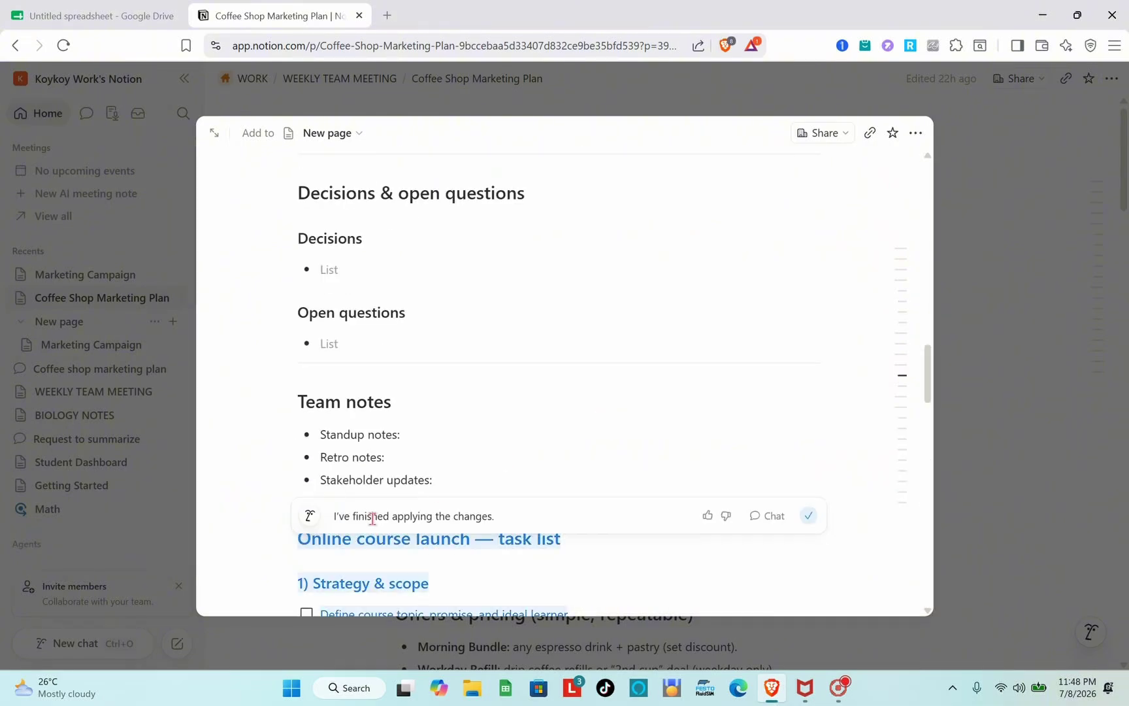
{"action": "scroll", "coordinate": [461, 376], "scroll_direction": "down", "scroll_amount": 6}
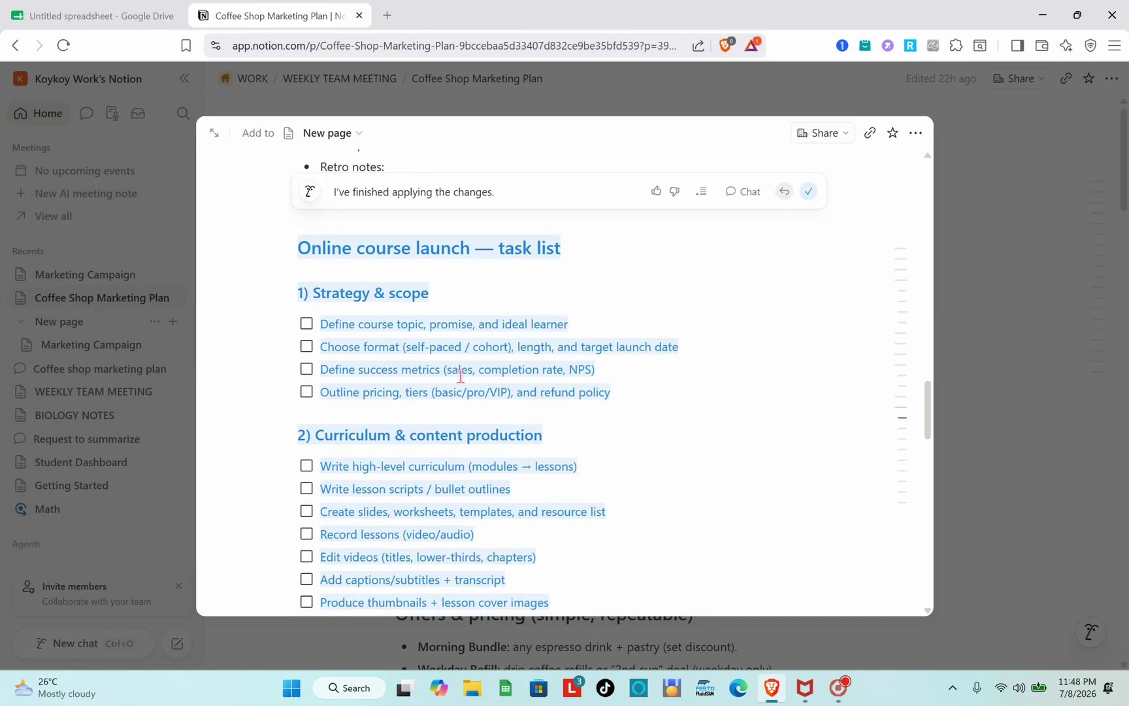
{"action": "scroll", "coordinate": [460, 377], "scroll_direction": "down", "scroll_amount": 5}
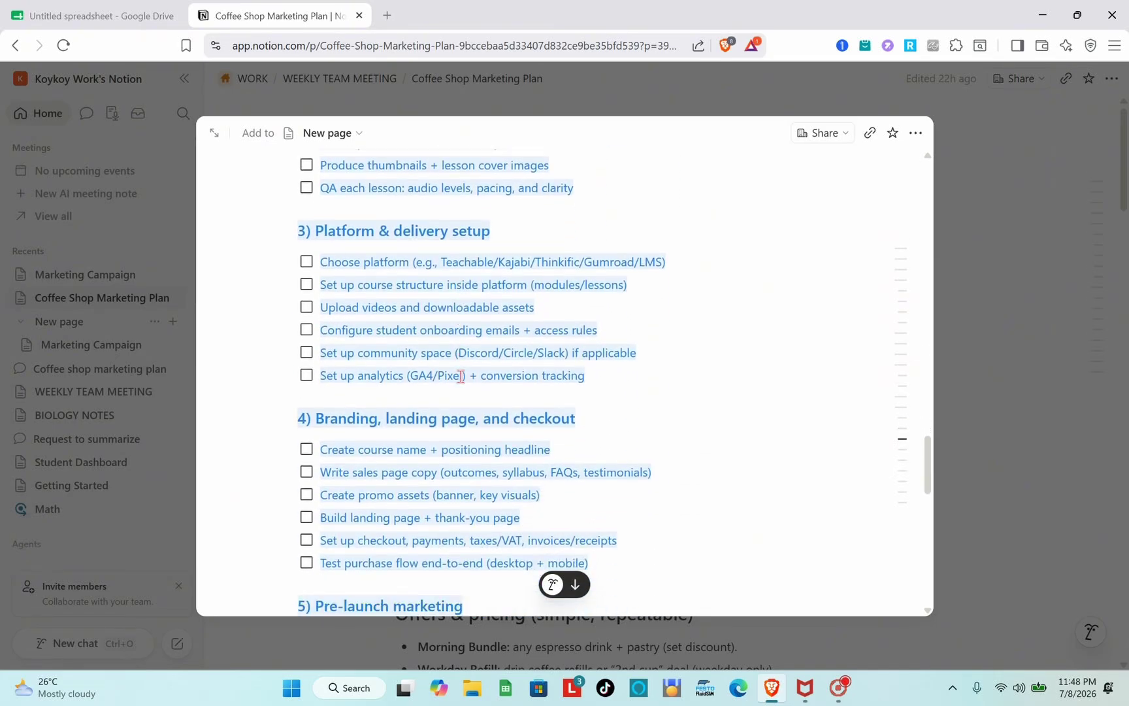
{"action": "scroll", "coordinate": [460, 377], "scroll_direction": "down", "scroll_amount": 1}
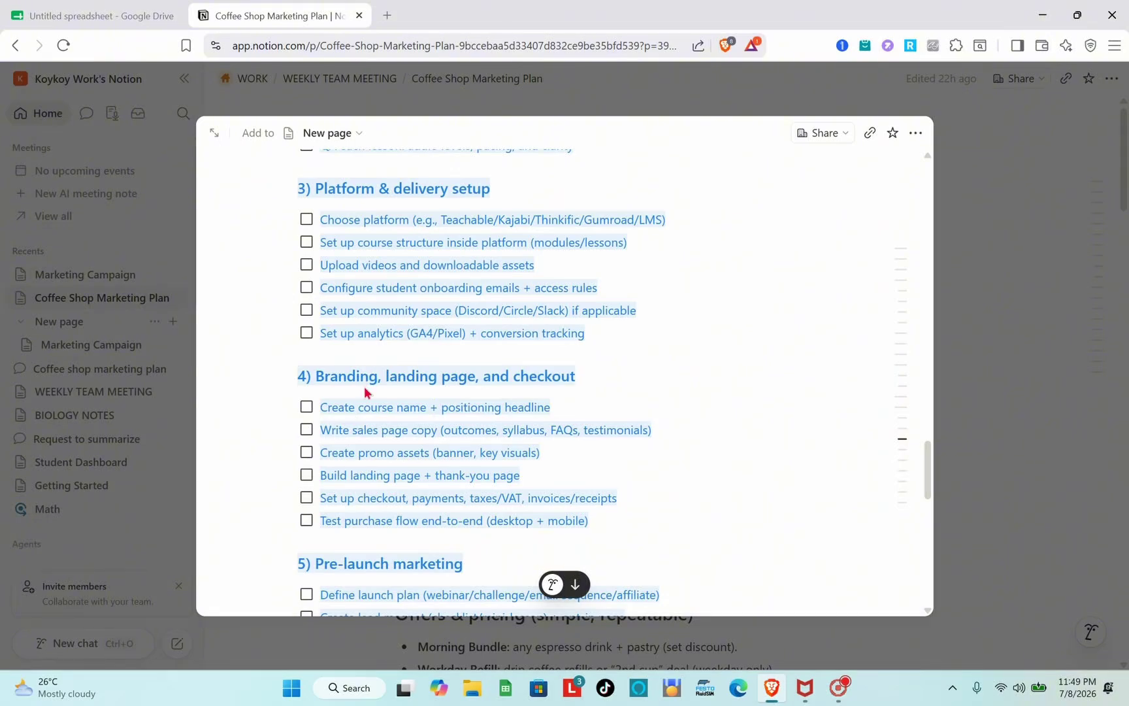
{"action": "left_click", "coordinate": [571, 587]}
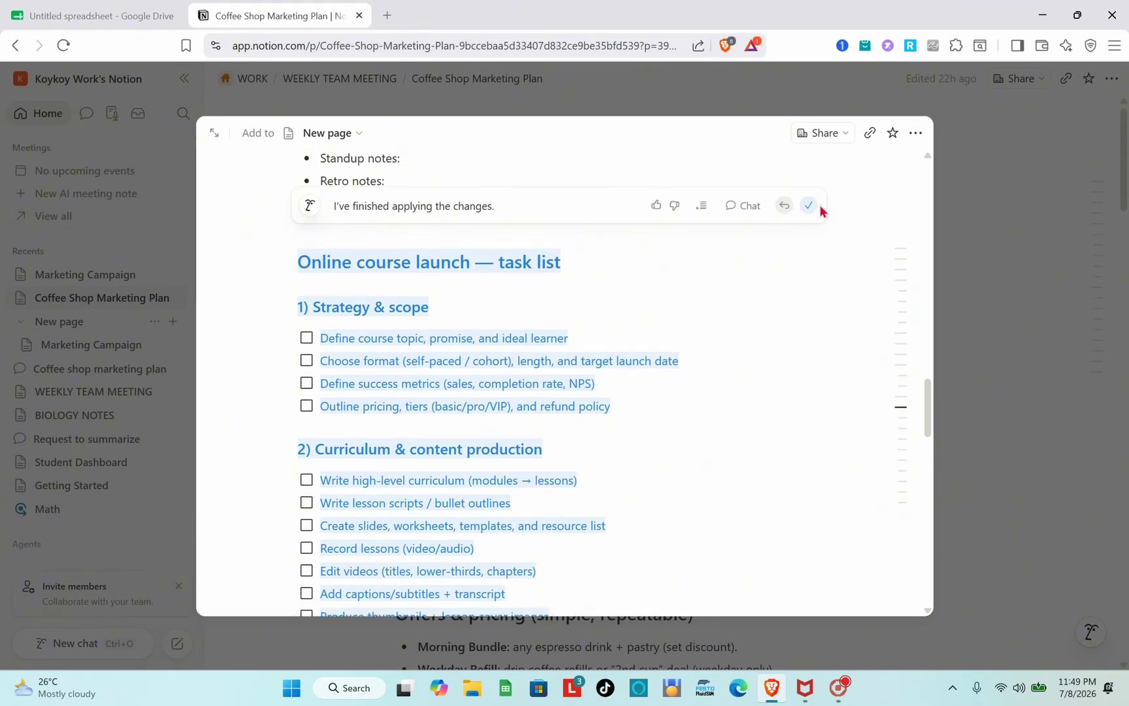
{"action": "left_click", "coordinate": [810, 207]}
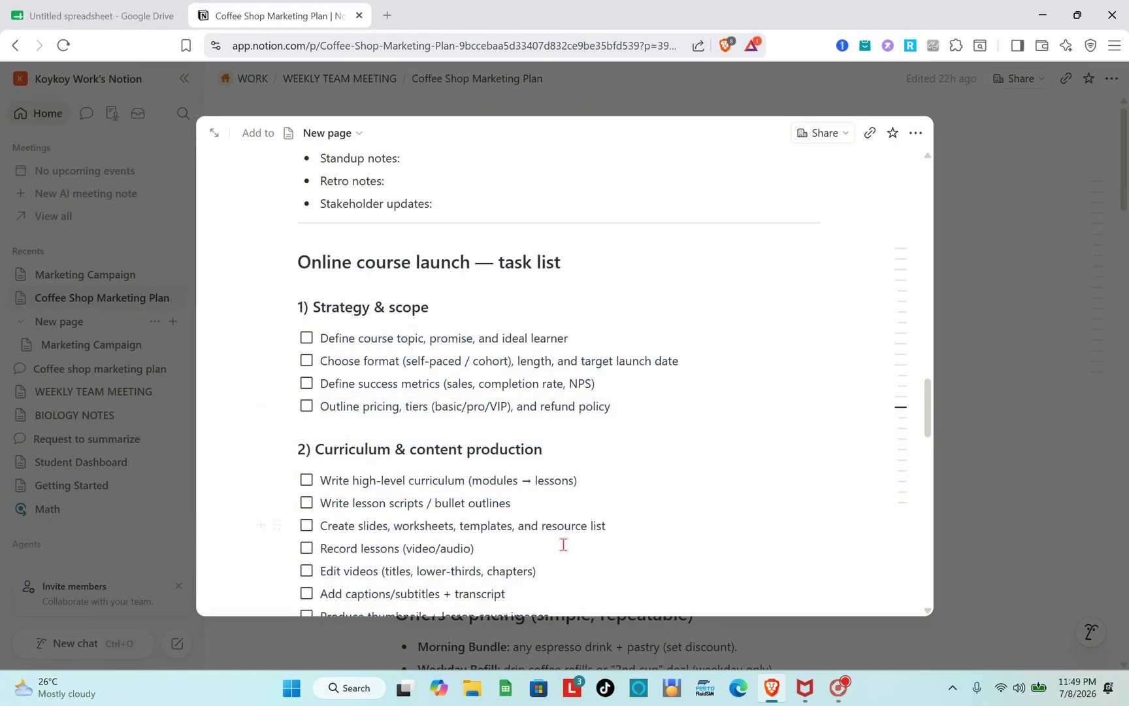
Ask AI to create a six week website launch plan below the Post-launch section.
{"action": "scroll", "coordinate": [563, 544], "scroll_direction": "up", "scroll_amount": 6}
{"action": "scroll", "coordinate": [562, 543], "scroll_direction": "down", "scroll_amount": 20}
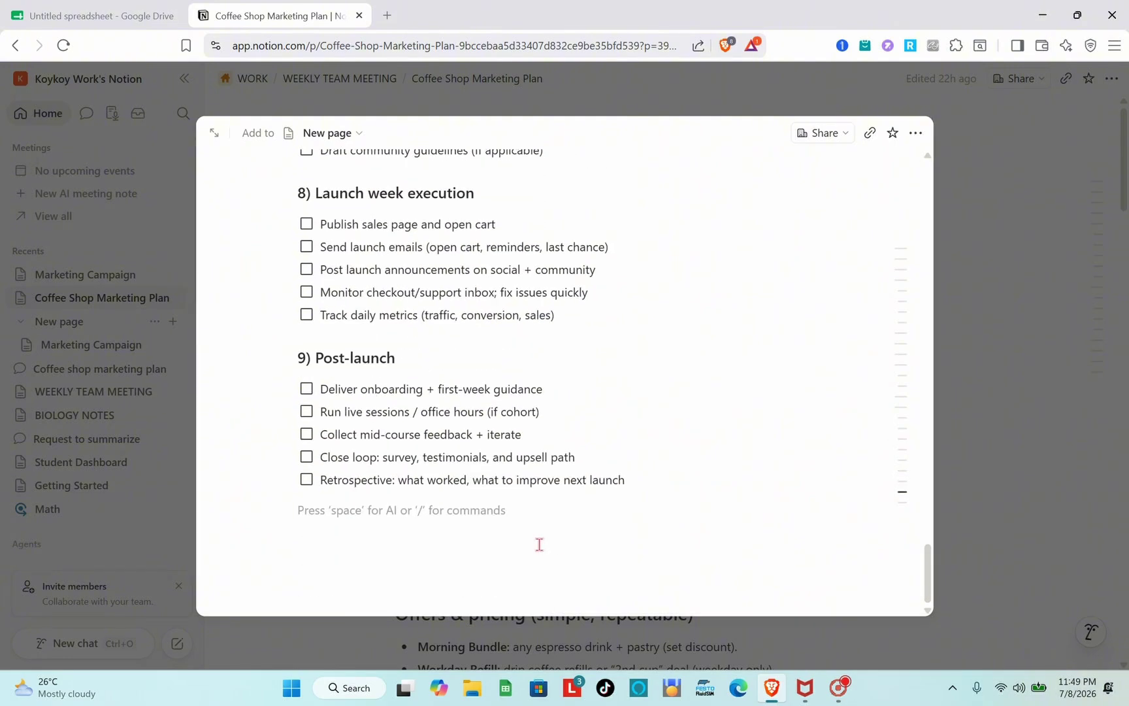
{"action": "key", "text": "space"}
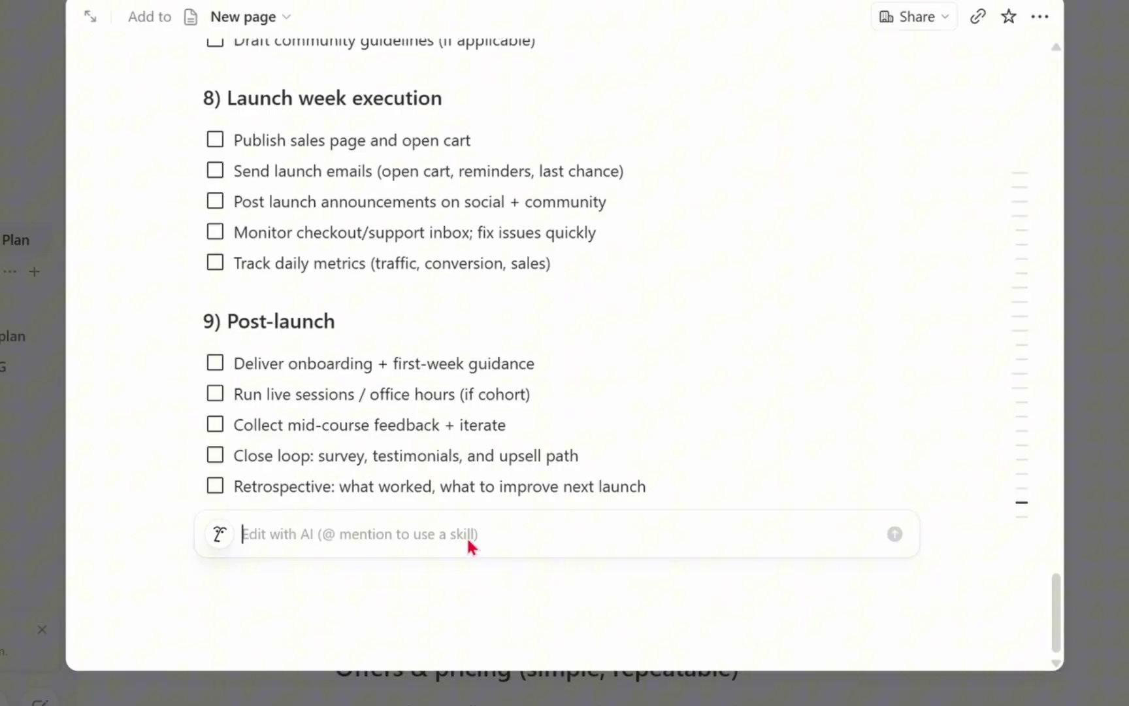
{"action": "type", "text": "create a si"}
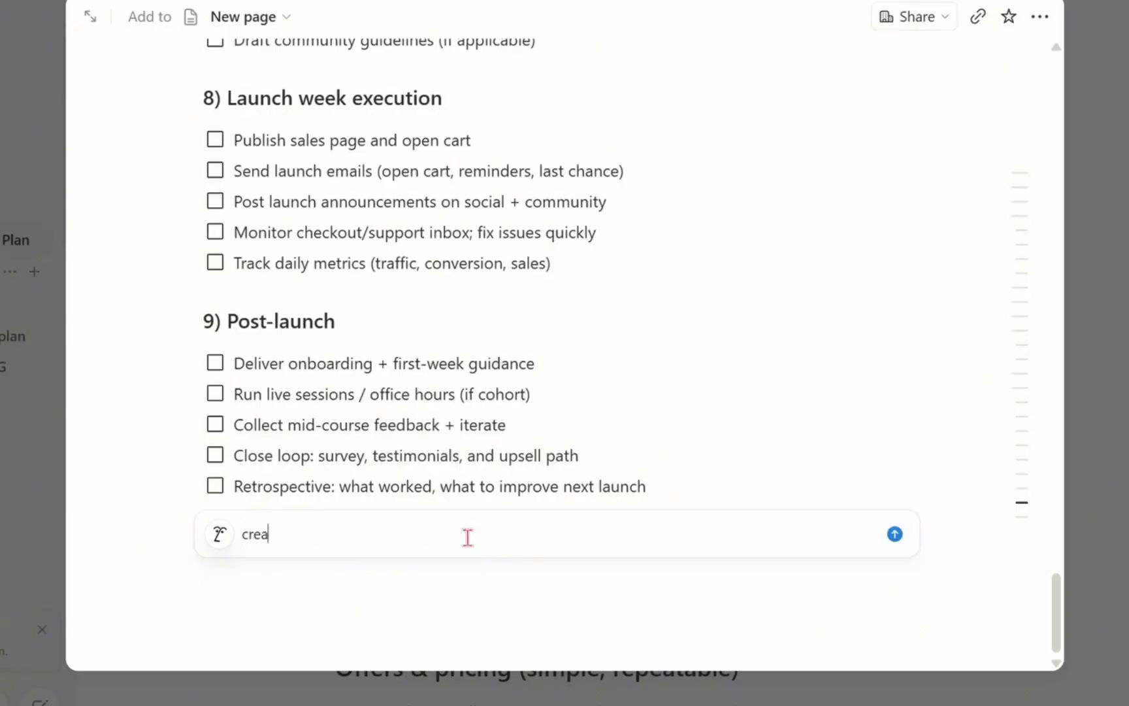
{"action": "type", "text": "x week"}
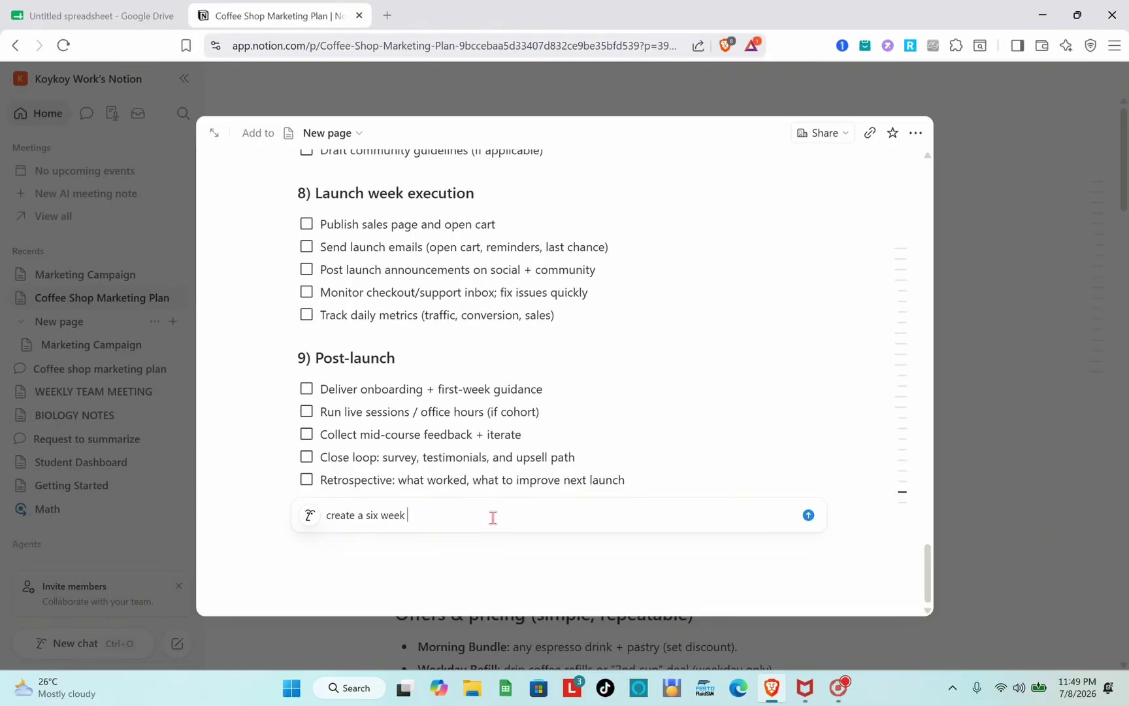
{"action": "type", "text": " website launch plan"}
{"action": "mouse_move", "coordinate": [901, 468]}
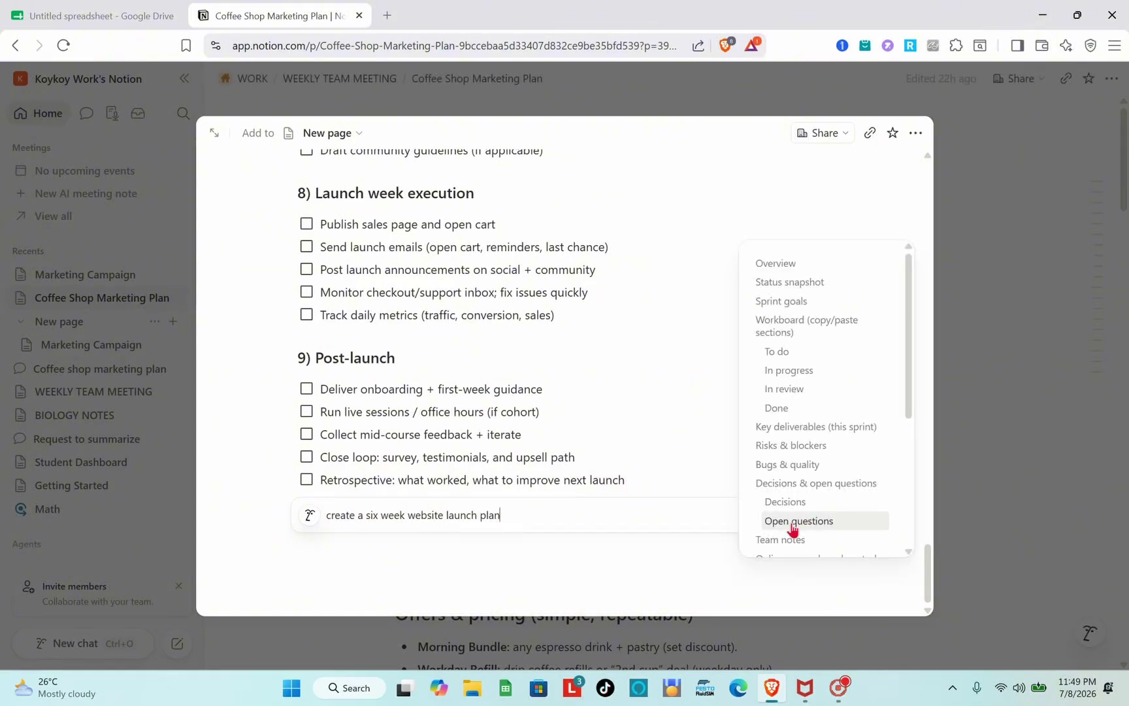
{"action": "left_click", "coordinate": [807, 520]}
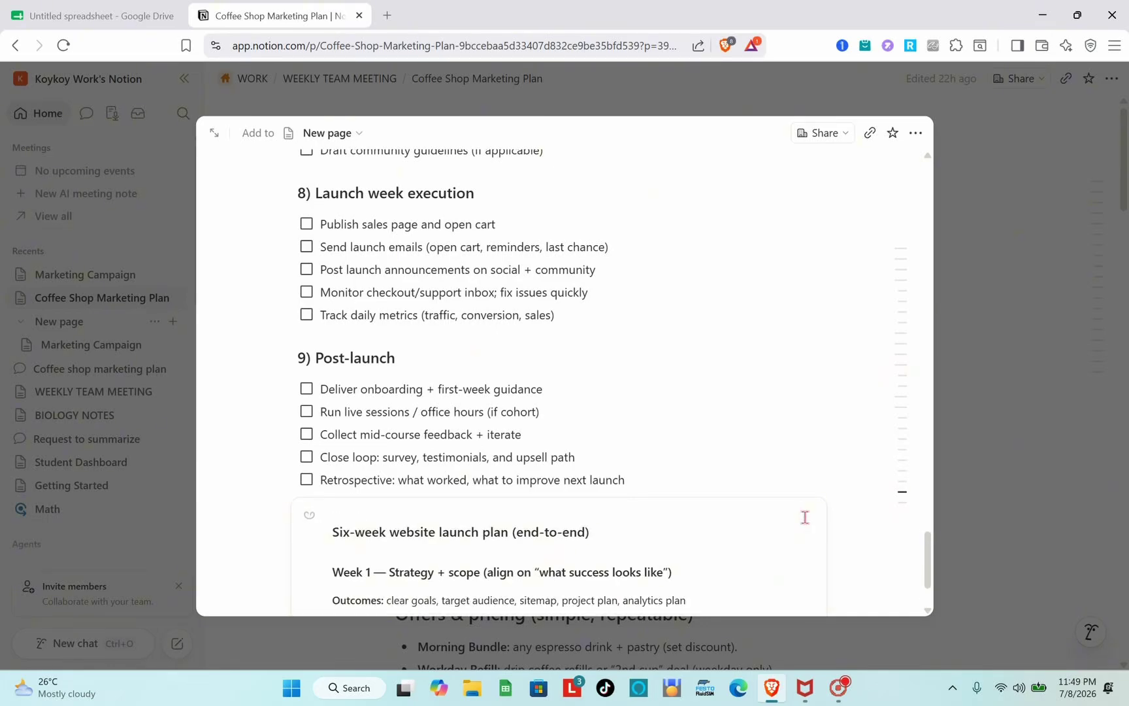
Examine the generated six-week website launch plan from Week 1 through the simple deliverables checklist.
{"action": "scroll", "coordinate": [641, 430], "scroll_direction": "down", "scroll_amount": 3}
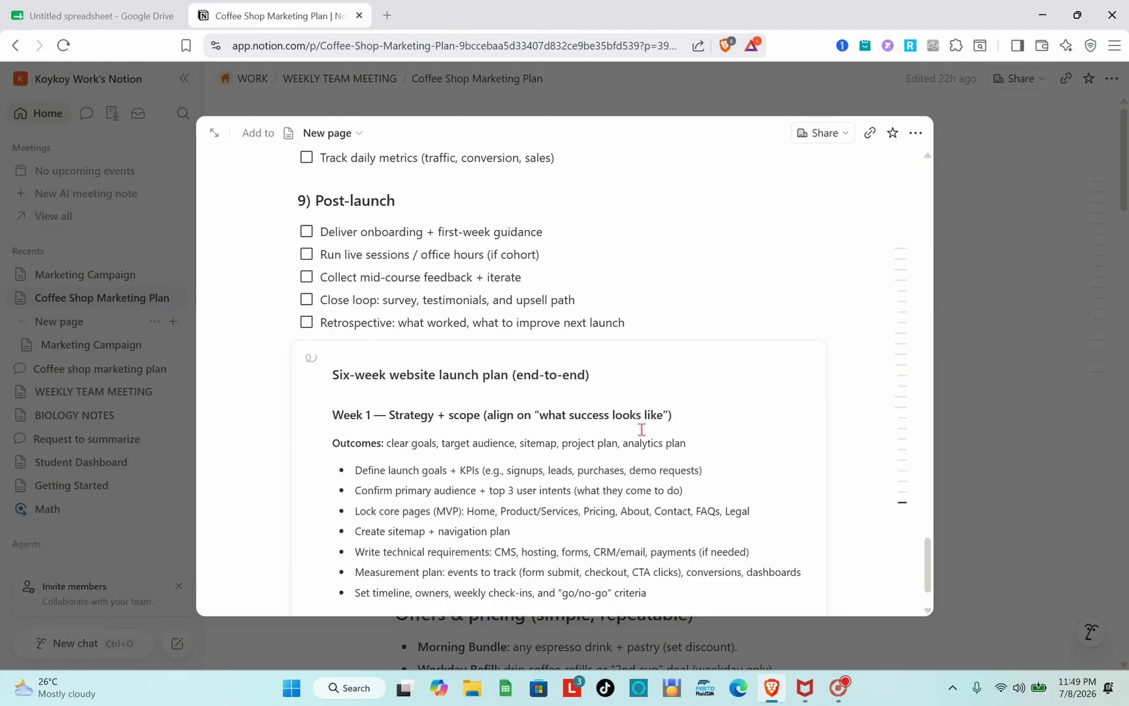
{"action": "scroll", "coordinate": [641, 429], "scroll_direction": "down", "scroll_amount": 1}
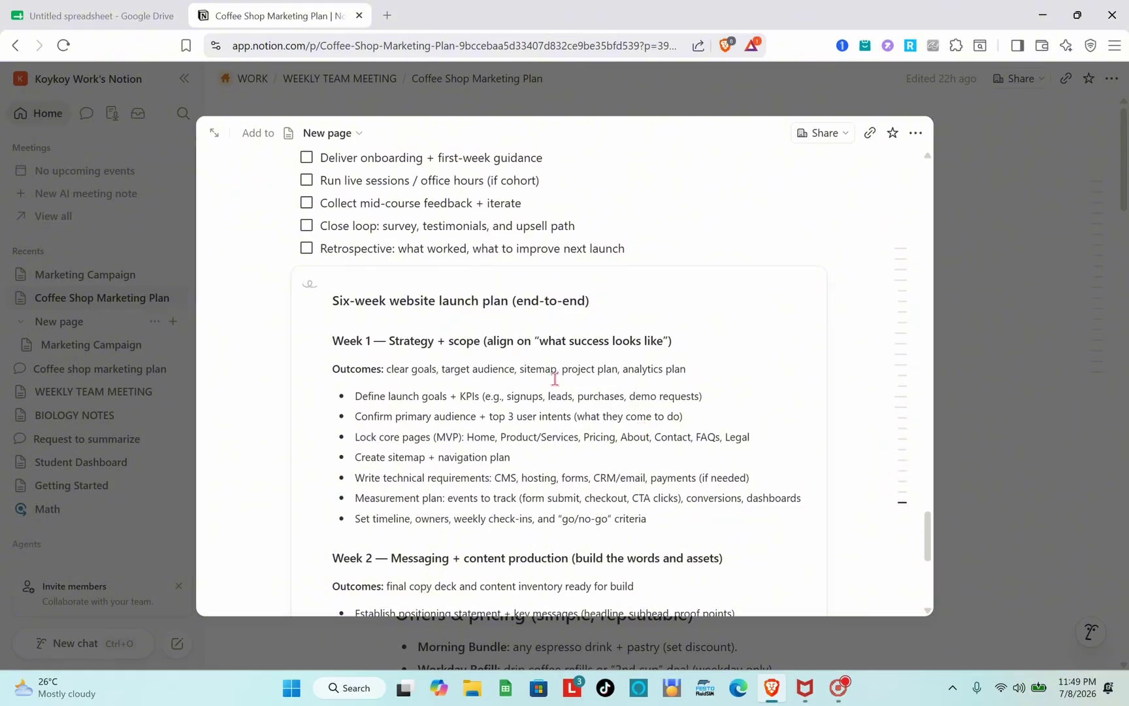
{"action": "scroll", "coordinate": [555, 377], "scroll_direction": "down", "scroll_amount": 2}
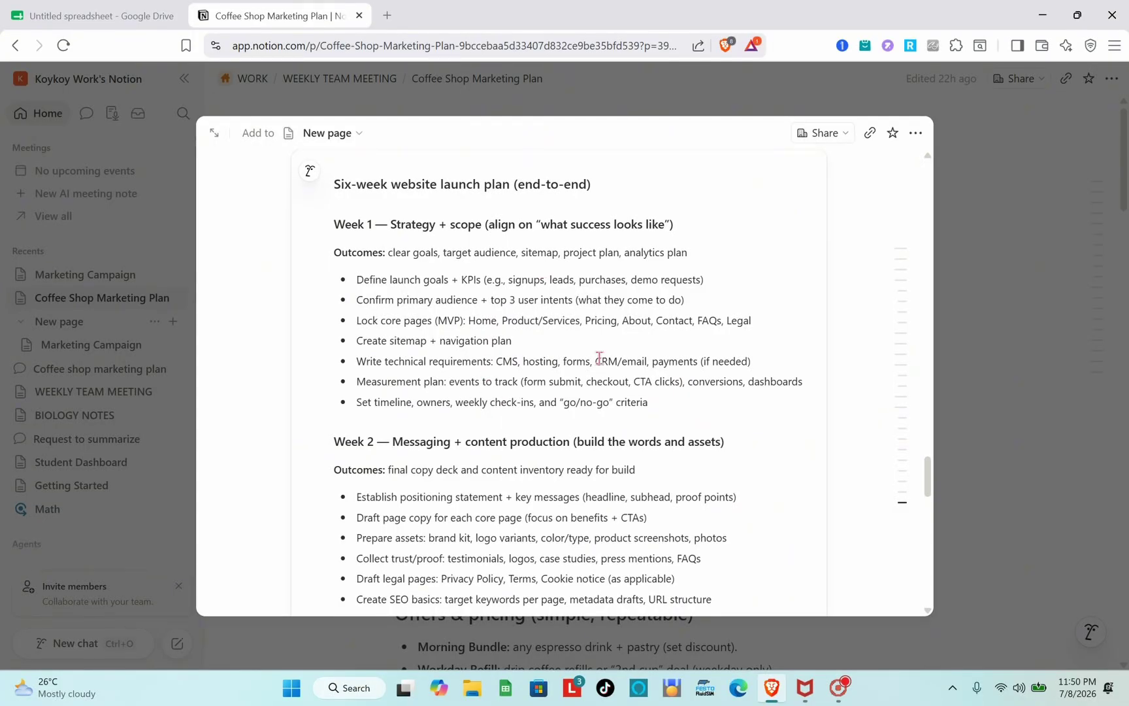
{"action": "scroll", "coordinate": [605, 353], "scroll_direction": "down", "scroll_amount": 15}
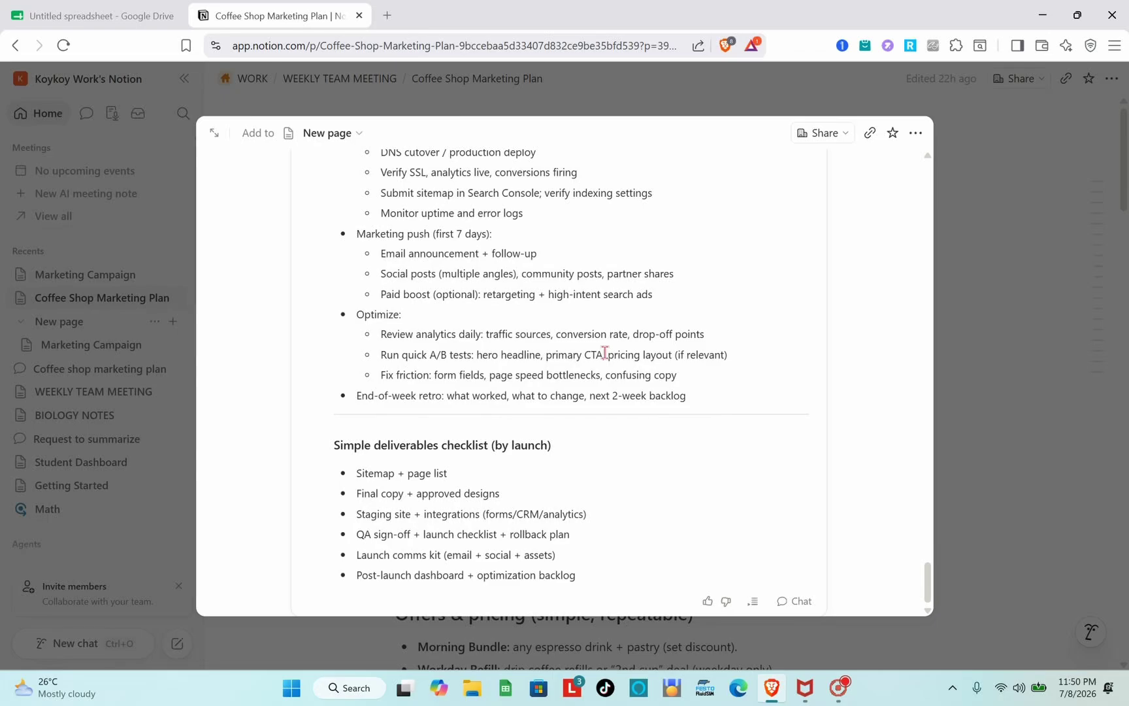
{"action": "scroll", "coordinate": [605, 353], "scroll_direction": "up", "scroll_amount": 20}
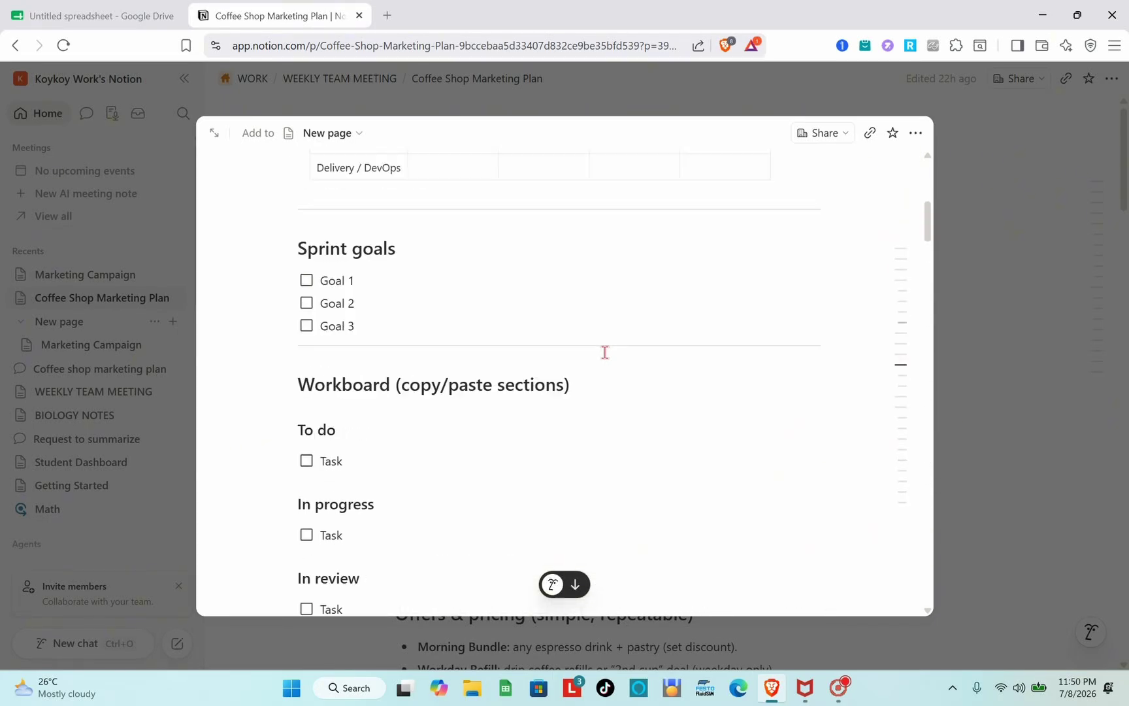
{"action": "scroll", "coordinate": [605, 353], "scroll_direction": "up", "scroll_amount": 5}
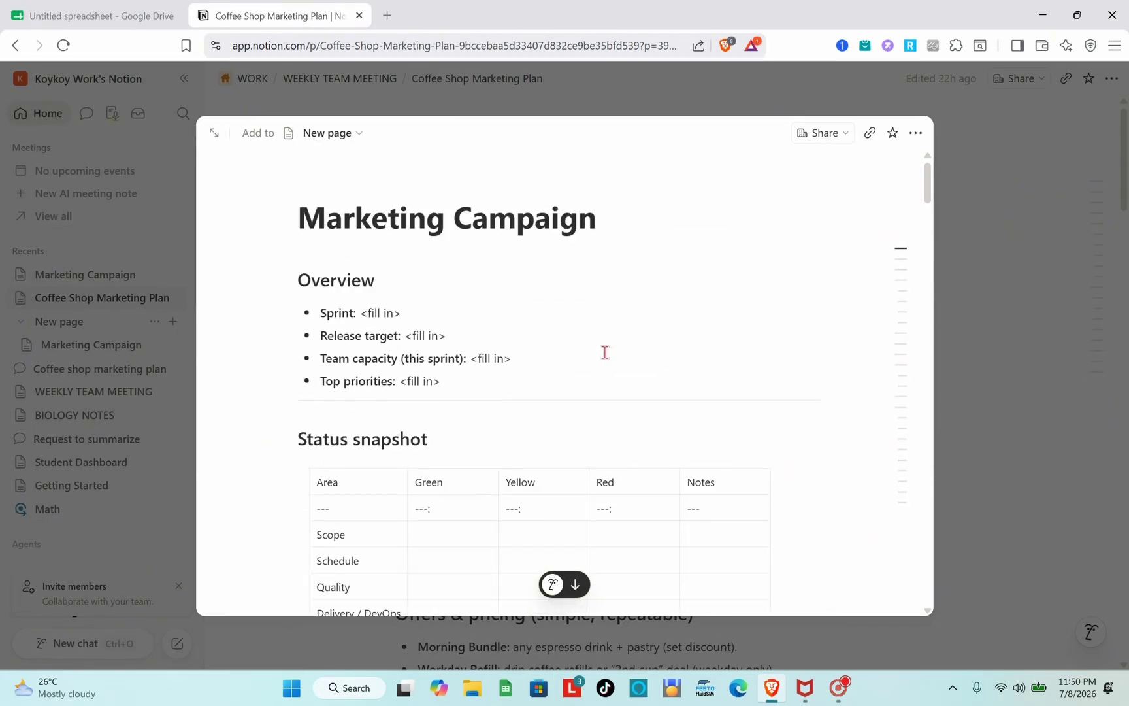
{"action": "left_click", "coordinate": [579, 587]}
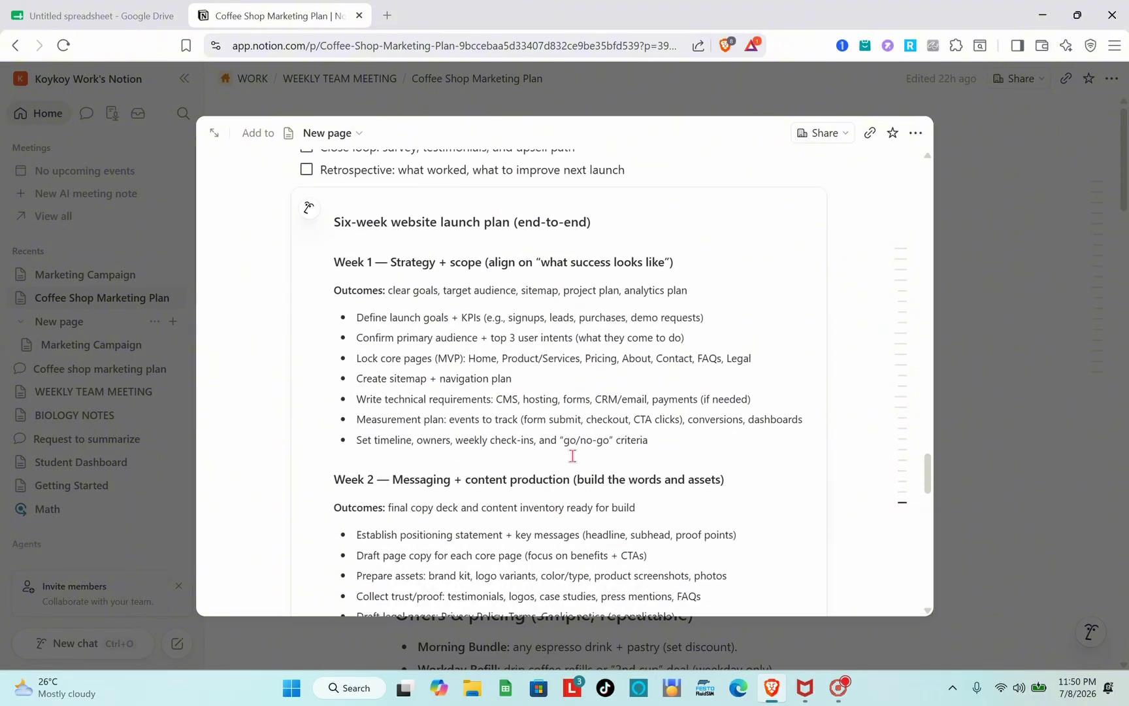
{"action": "scroll", "coordinate": [574, 443], "scroll_direction": "down", "scroll_amount": 20}
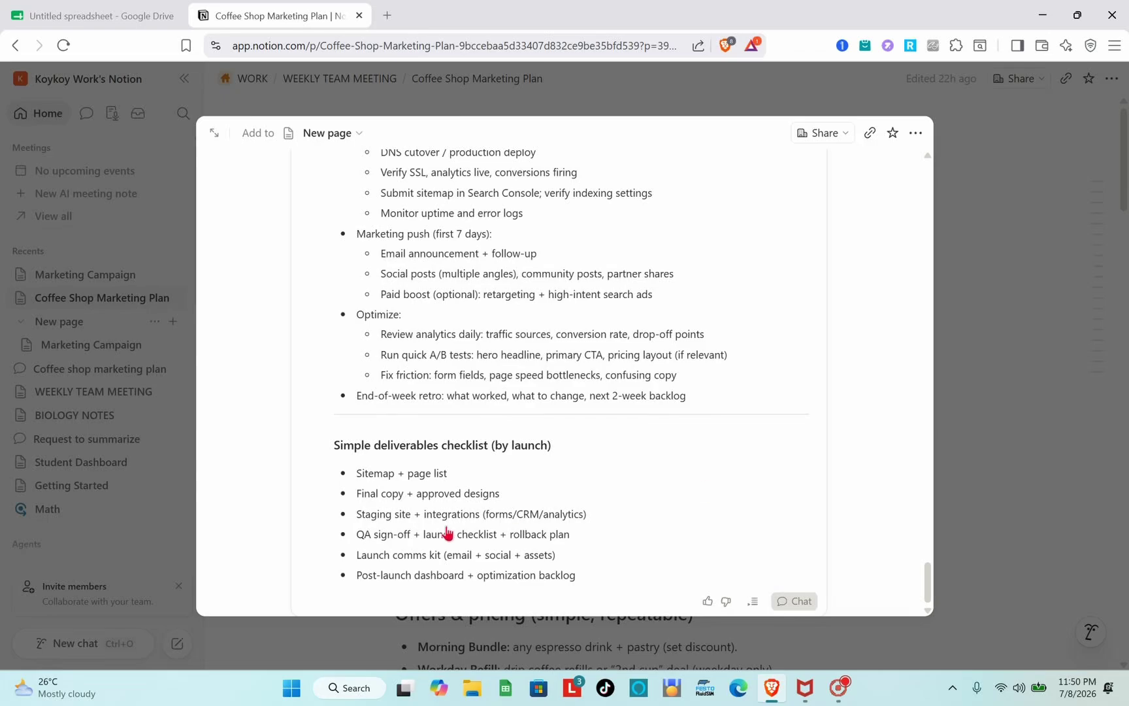
Ask AI to "summarize these meeting notes into action action items" in the empty line below the Post-launch section.
{"action": "scroll", "coordinate": [620, 510], "scroll_direction": "down", "scroll_amount": 15}
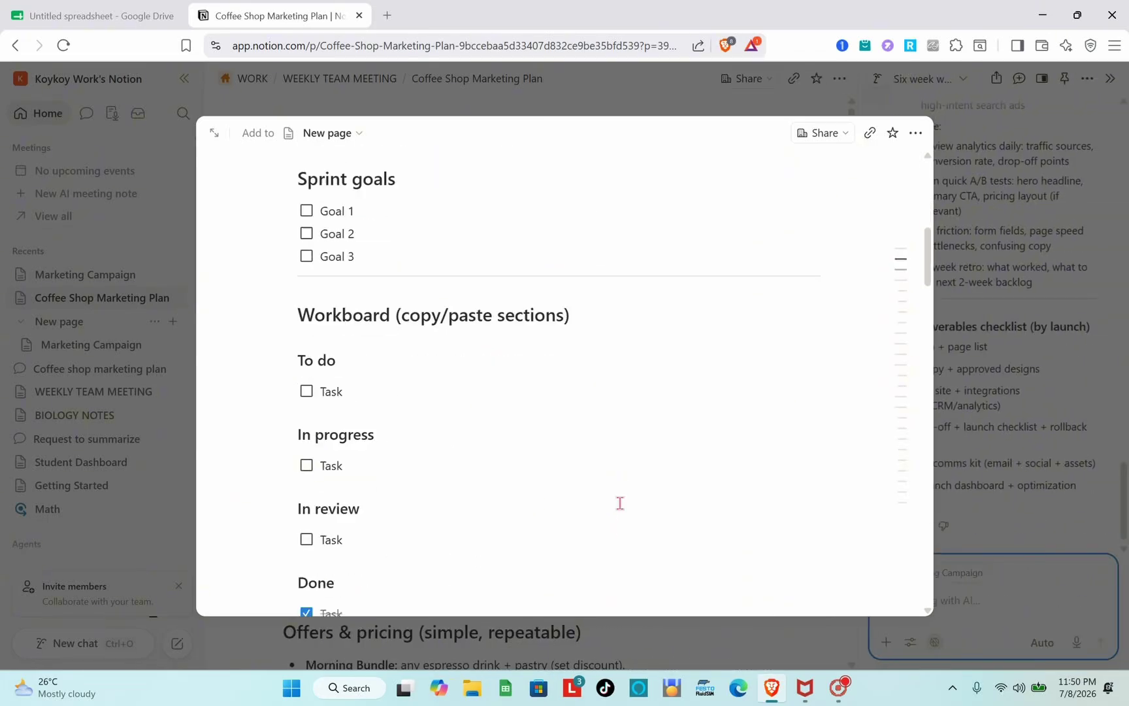
{"action": "scroll", "coordinate": [620, 502], "scroll_direction": "down", "scroll_amount": 15}
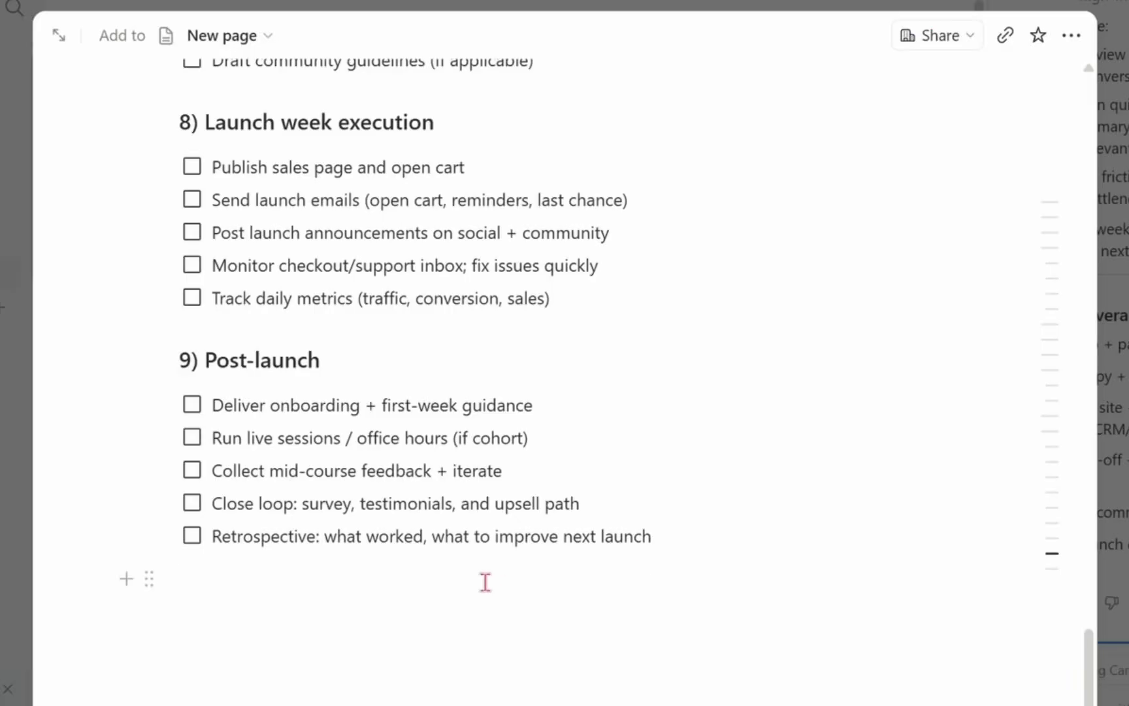
{"action": "left_click", "coordinate": [486, 582]}
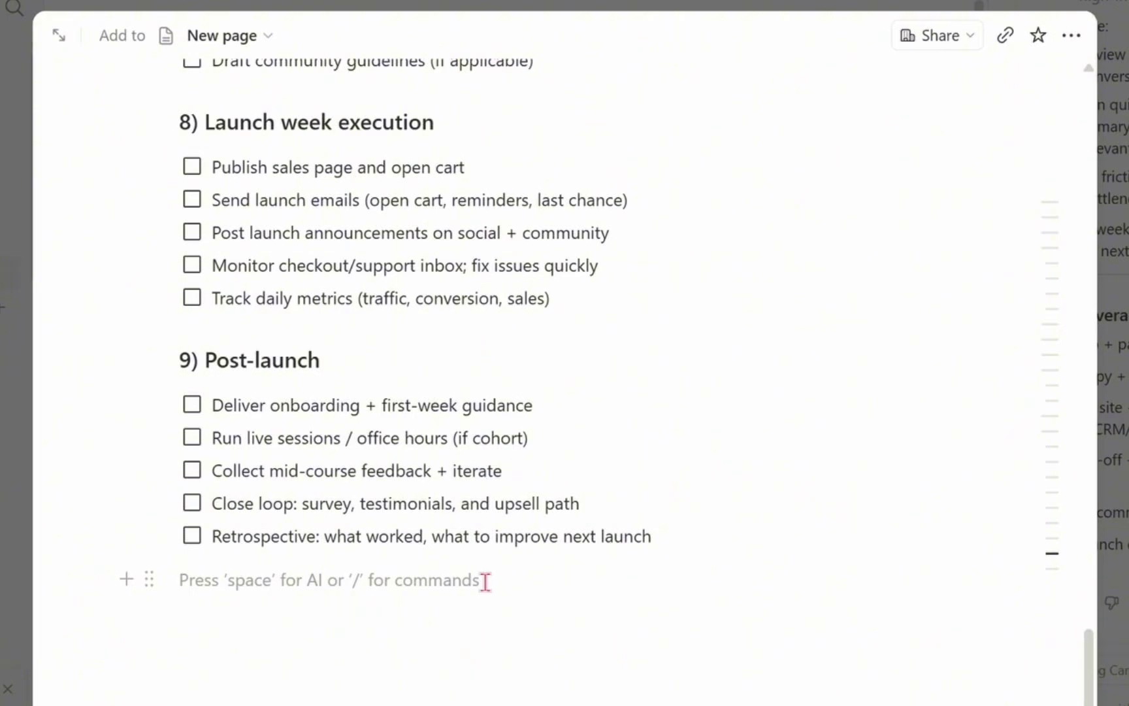
{"action": "key", "text": "space"}
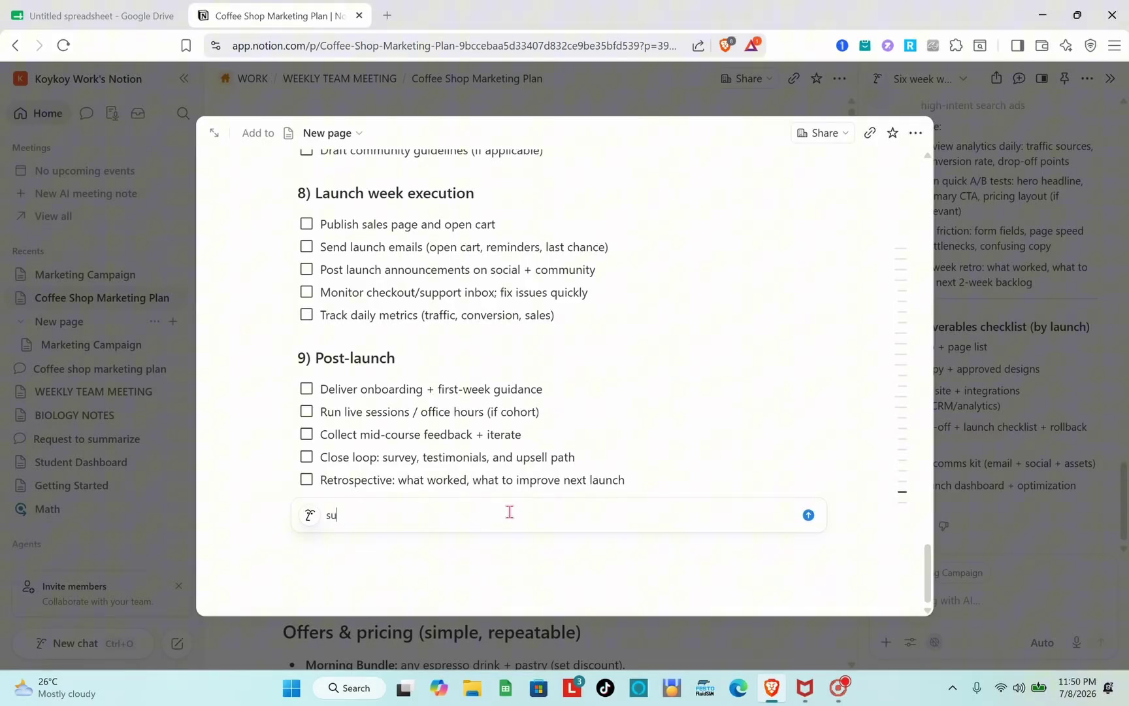
{"action": "type", "text": "mmarize these meeting otes"}
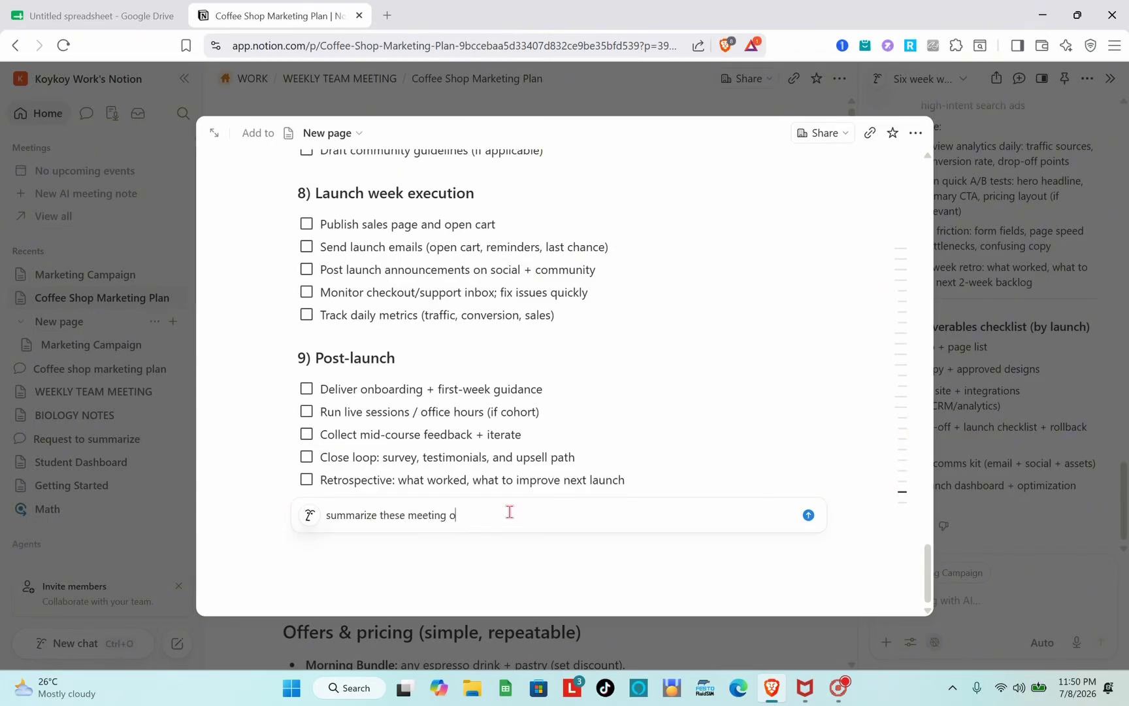
{"action": "key", "text": "BackSpace"}
{"action": "key", "text": "BackSpace"}
{"action": "key", "text": "BackSpace"}
{"action": "key", "text": "BackSpace"}
{"action": "type", "text": "notes"}
{"action": "type", "text": " into action action items"}
{"action": "key", "text": "Return"}
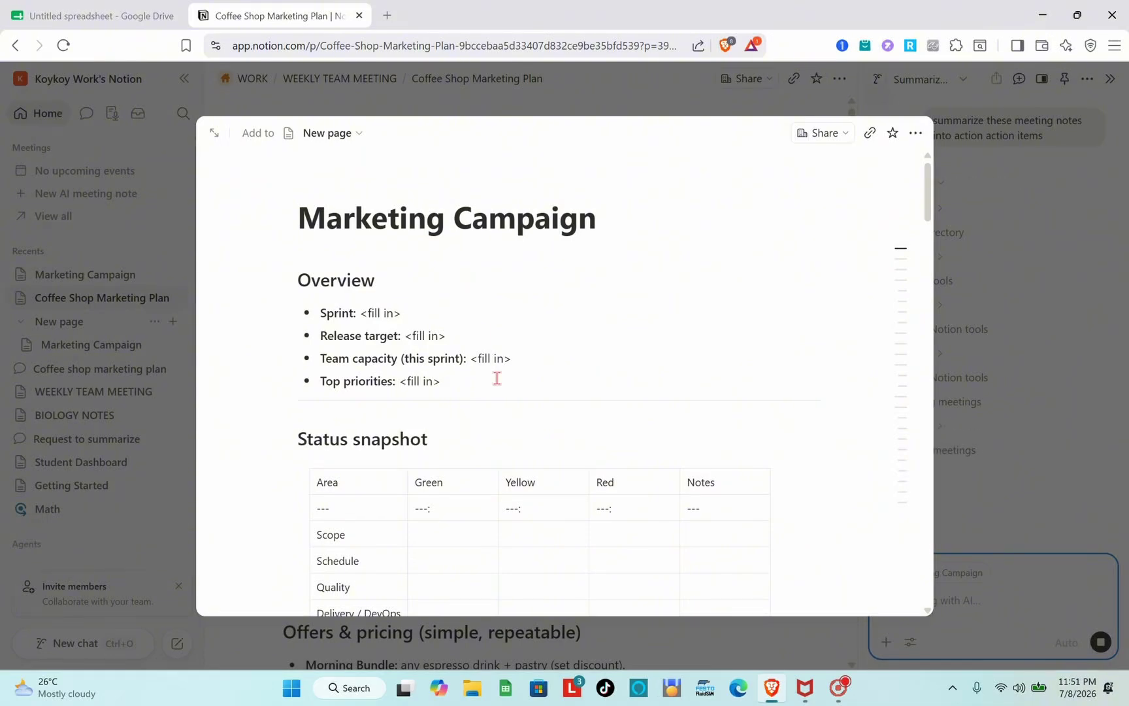
{"action": "scroll", "coordinate": [441, 397], "scroll_direction": "down", "scroll_amount": 2}
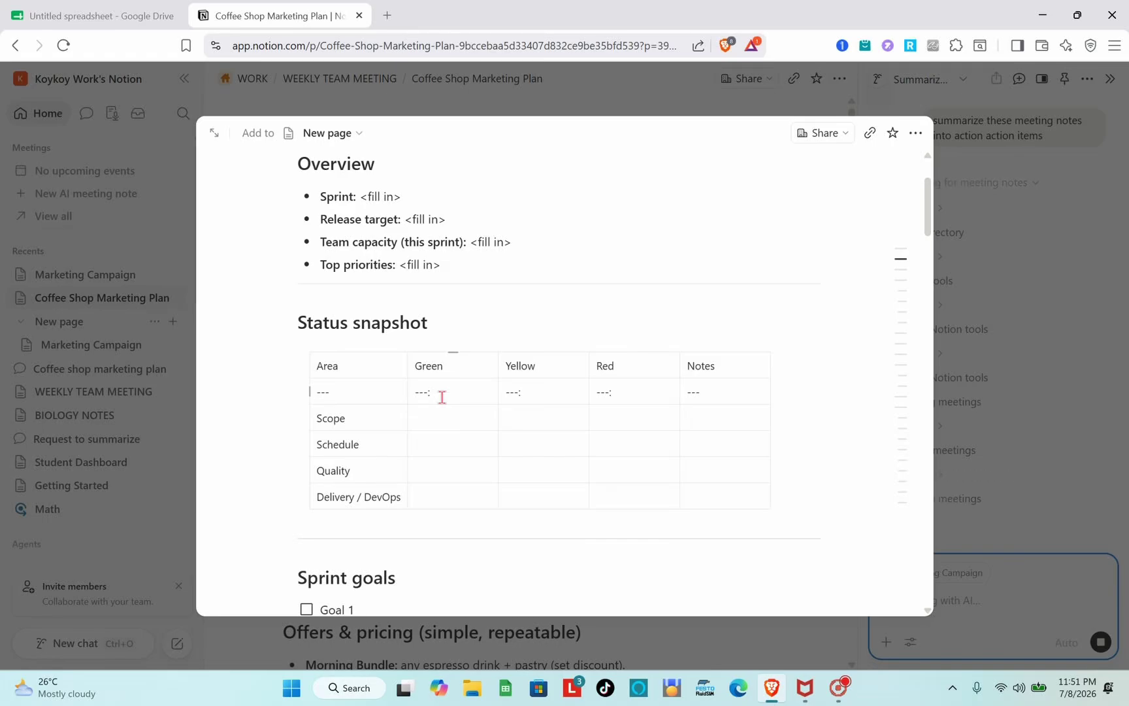